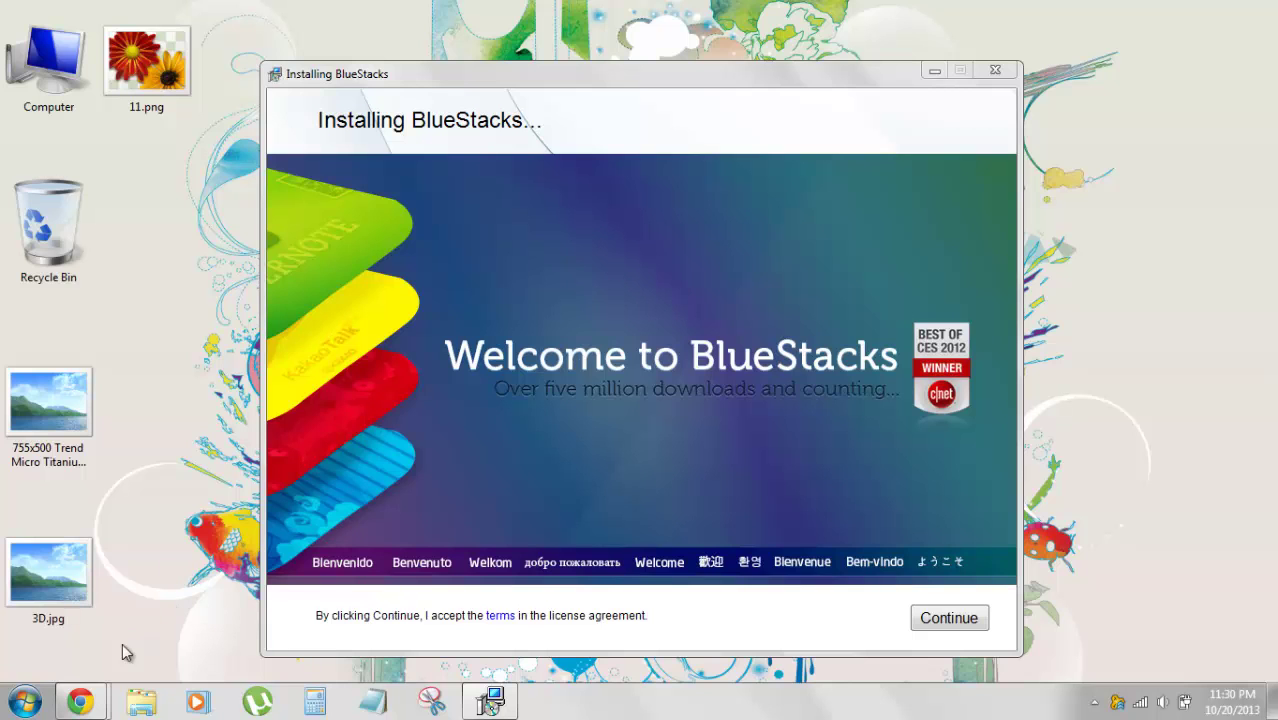
Bring the 'Send and Receive WhatsApp' Hacking University article forward and skim its intro
mouse_move(80, 701)
click(318, 610)
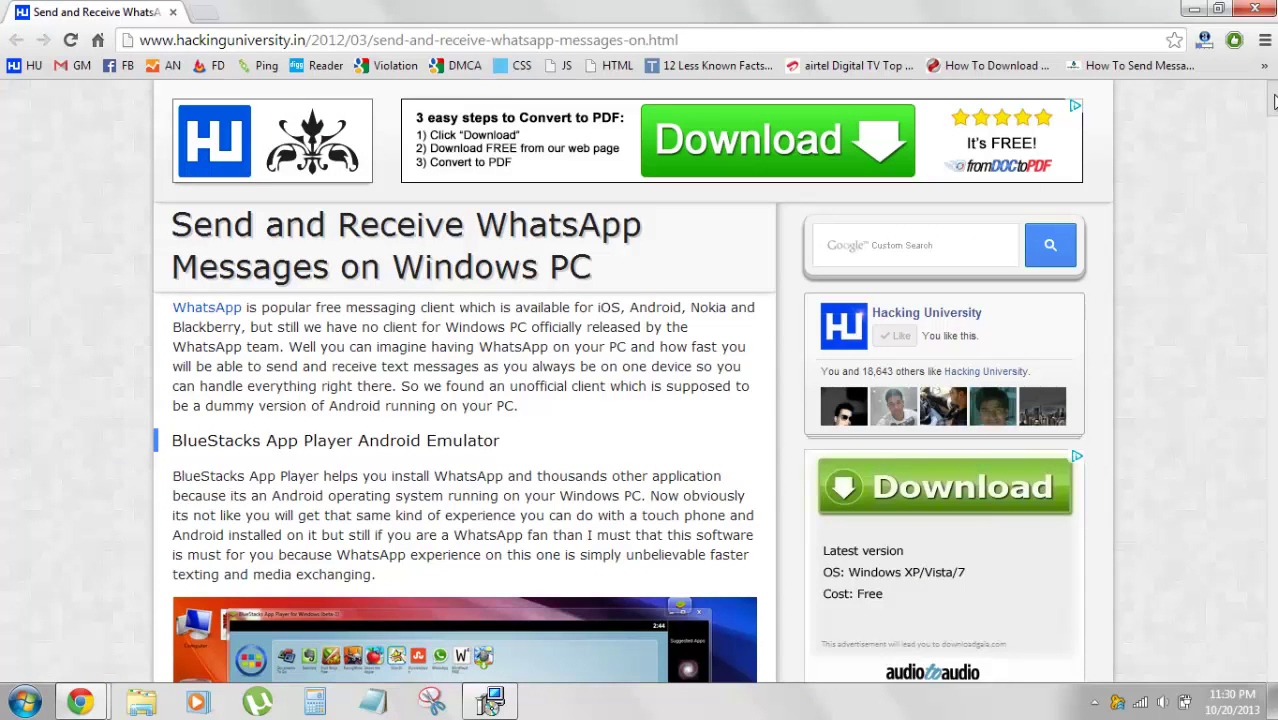
scroll(99, 215, down, 3)
scroll(28, 180, up, 3)
scroll(28, 180, down, 2)
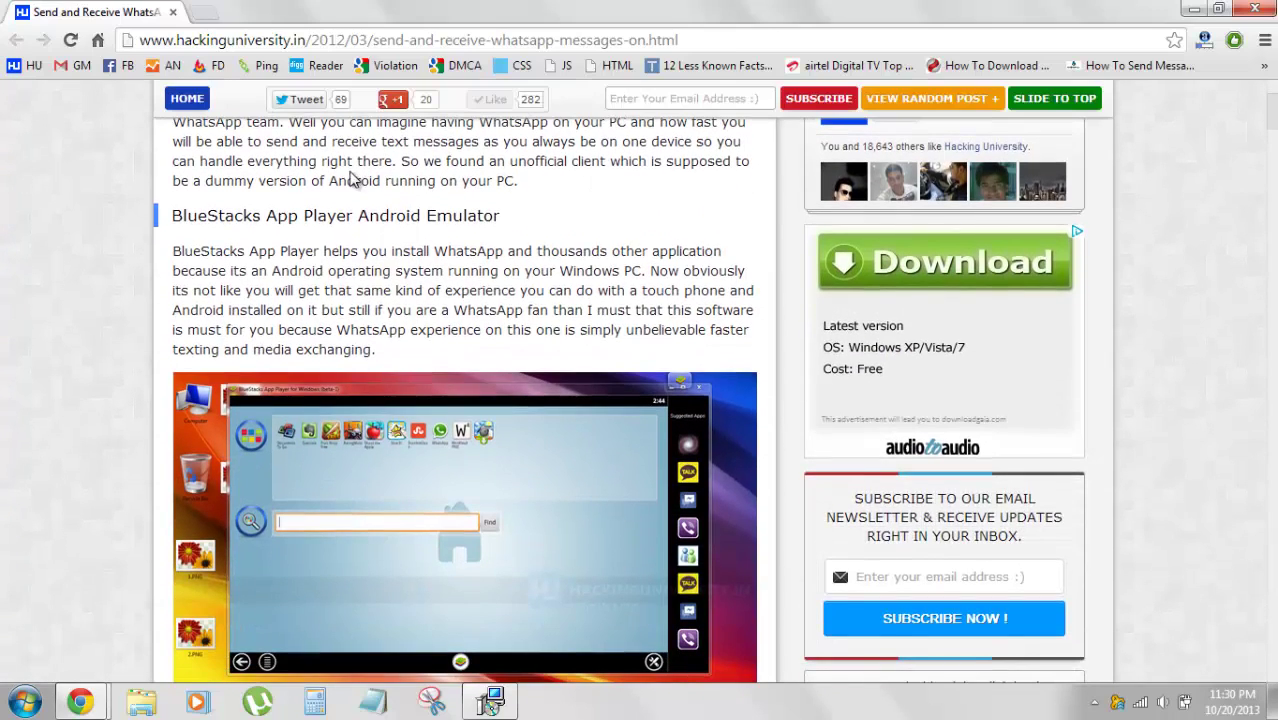
drag(197, 163, 493, 322)
click(535, 289)
scroll(60, 220, down, 4)
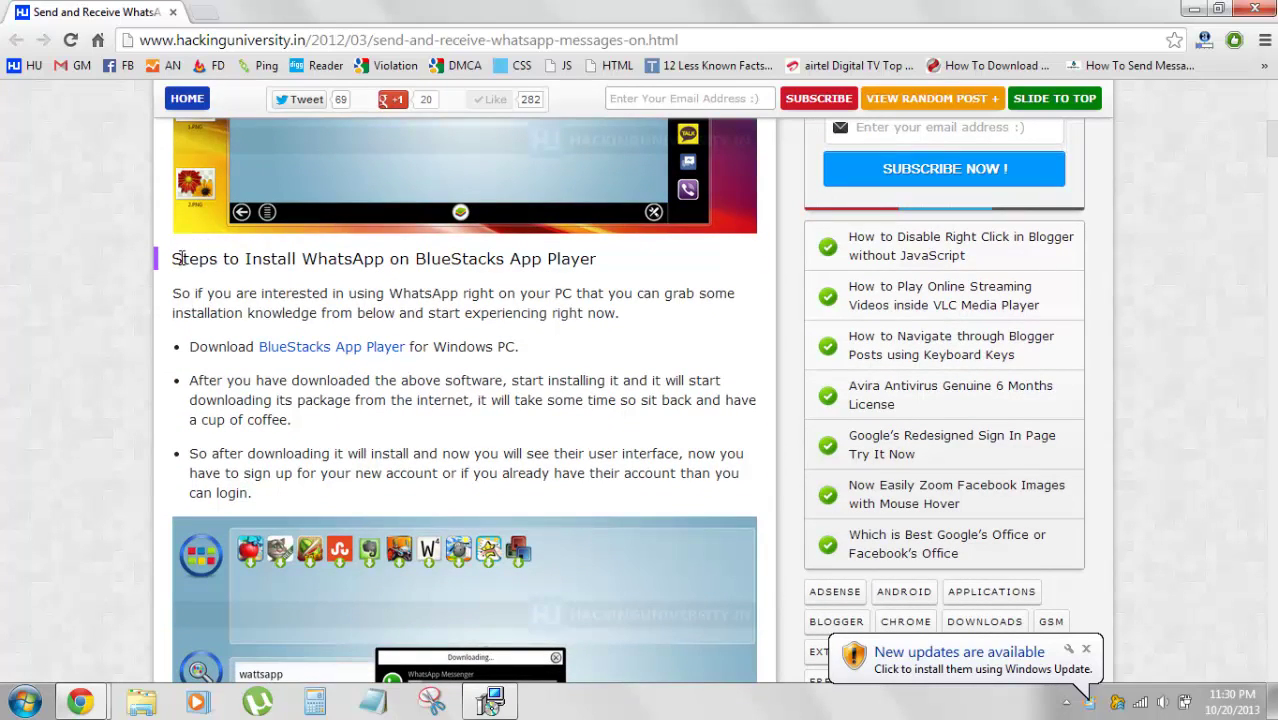
Read through the article's installation steps for WhatsApp on Windows
drag(180, 258, 560, 500)
click(512, 443)
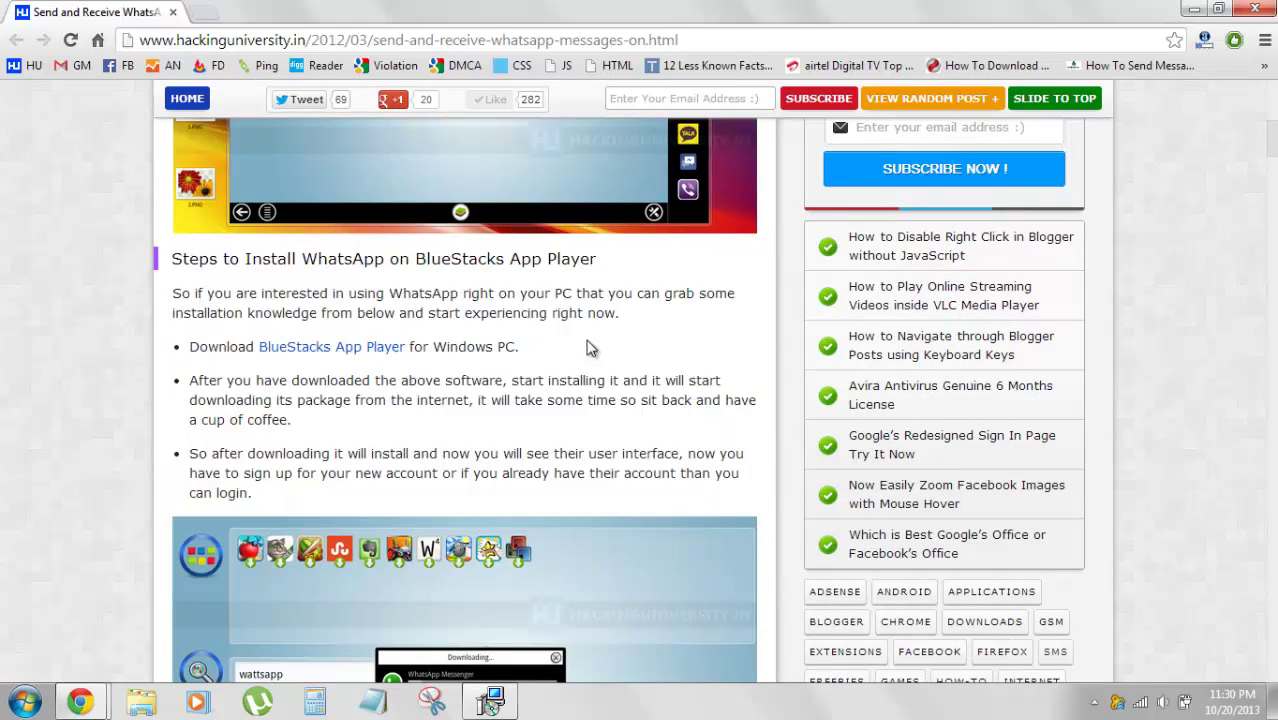
scroll(437, 430, down, 2)
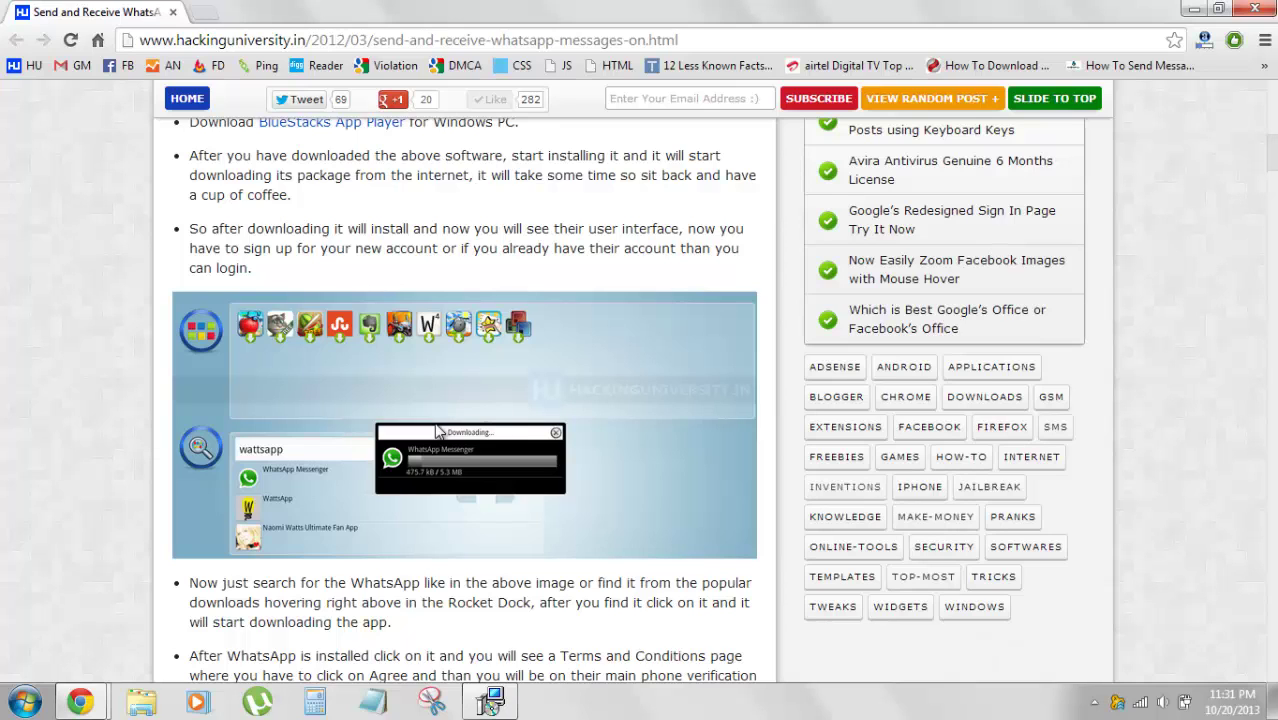
scroll(45, 297, up, 2)
scroll(45, 297, up, 6)
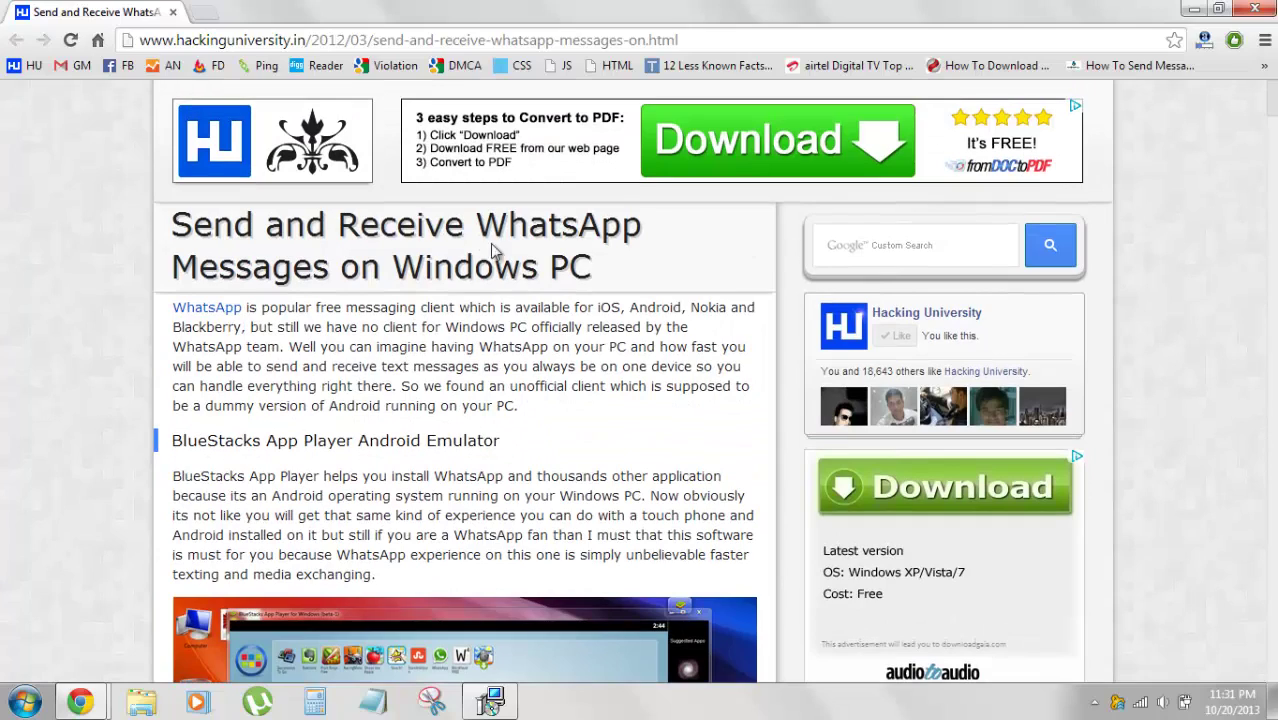
scroll(280, 178, down, 9)
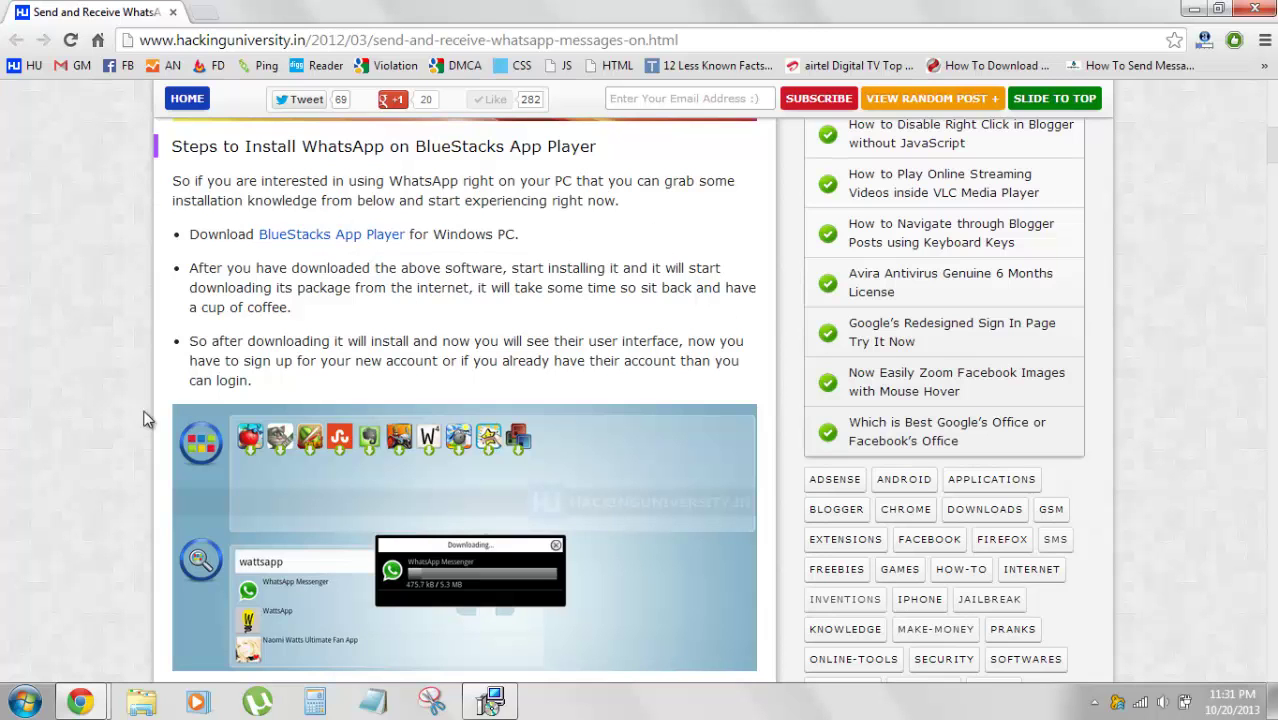
scroll(29, 318, down, 10)
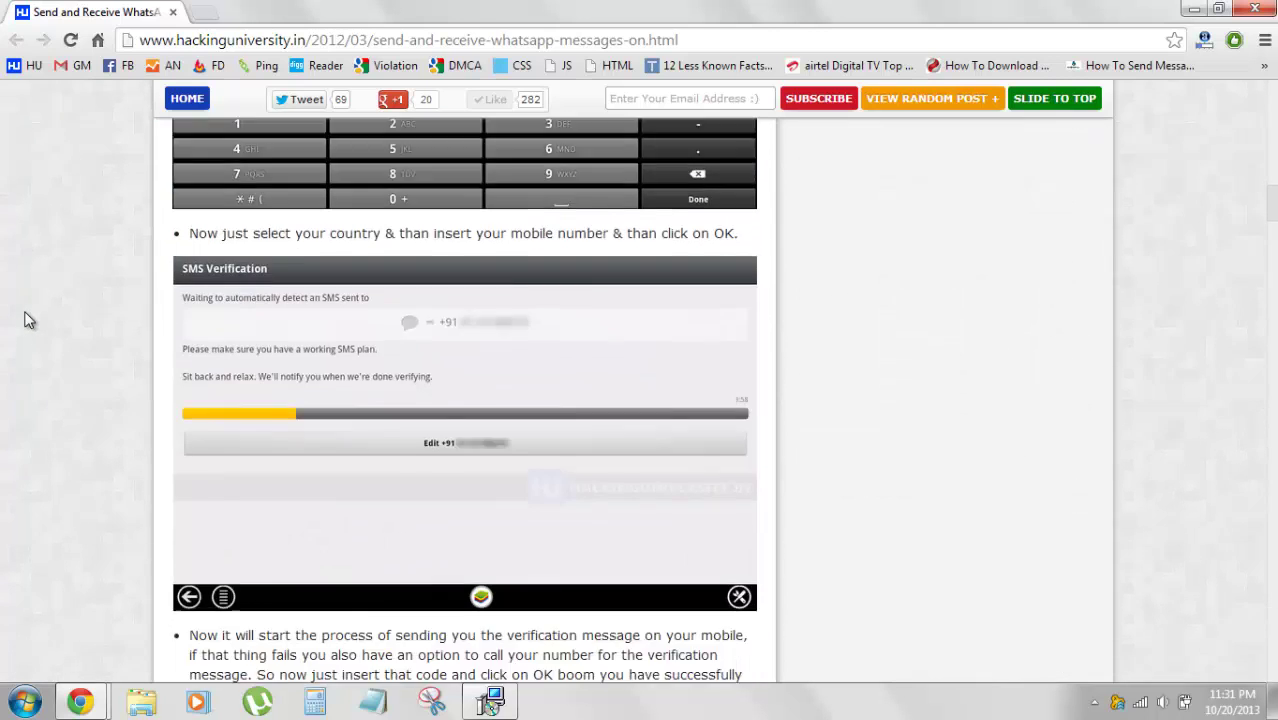
scroll(86, 360, up, 12)
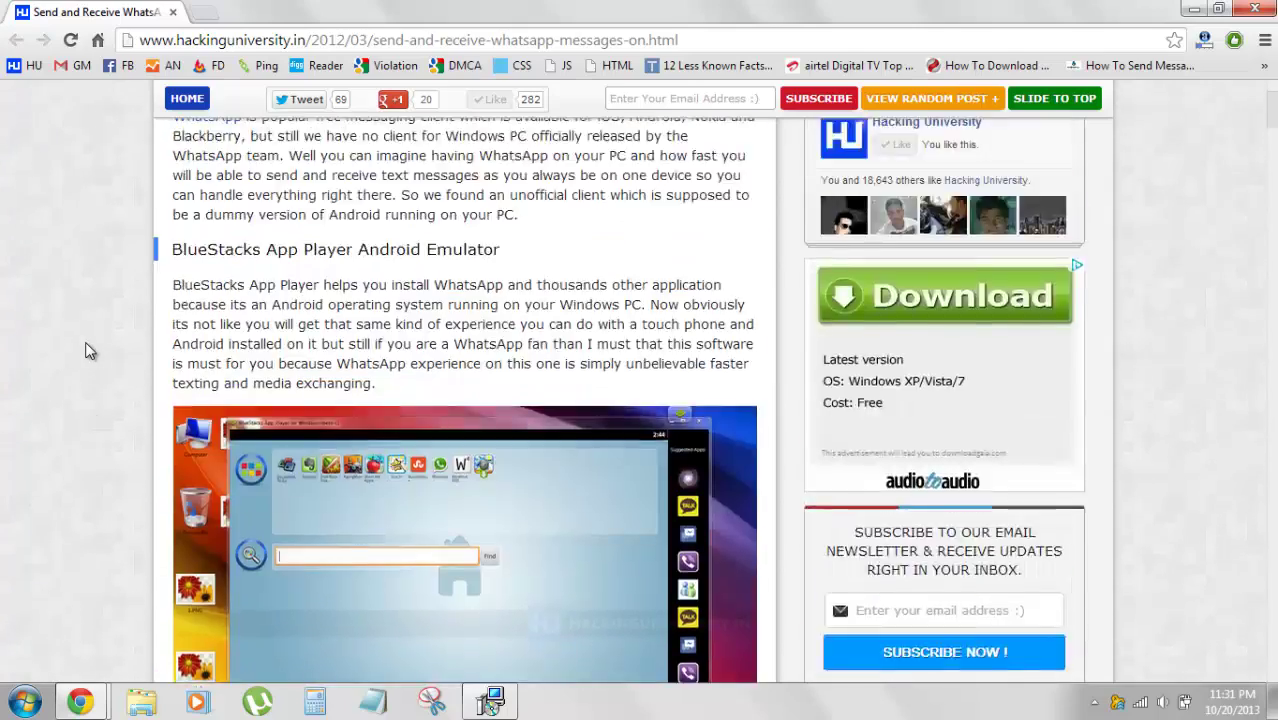
scroll(86, 351, up, 3)
scroll(328, 456, down, 5)
Follow the BlueStacks App Player link to bluestacks.com and scroll to its Windows/Mac download buttons
click(330, 456)
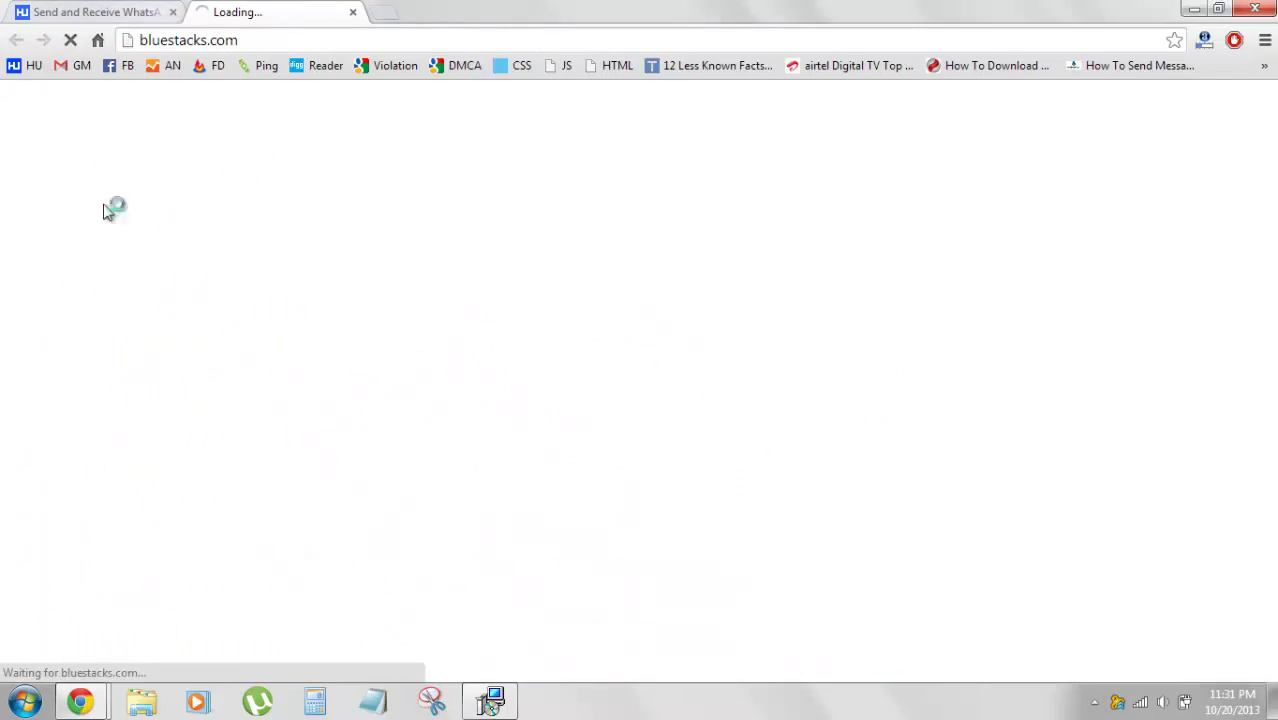
scroll(425, 285, down, 5)
scroll(410, 275, down, 3)
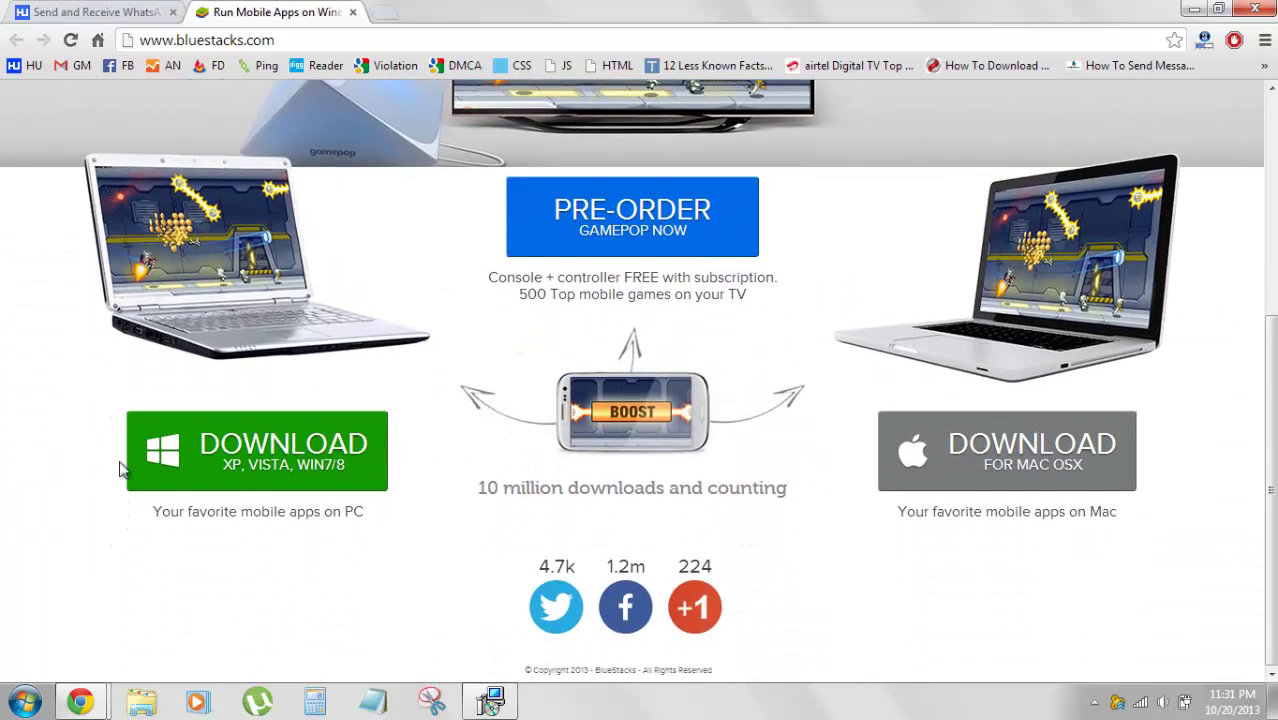
scroll(235, 410, up, 3)
scroll(210, 330, down, 3)
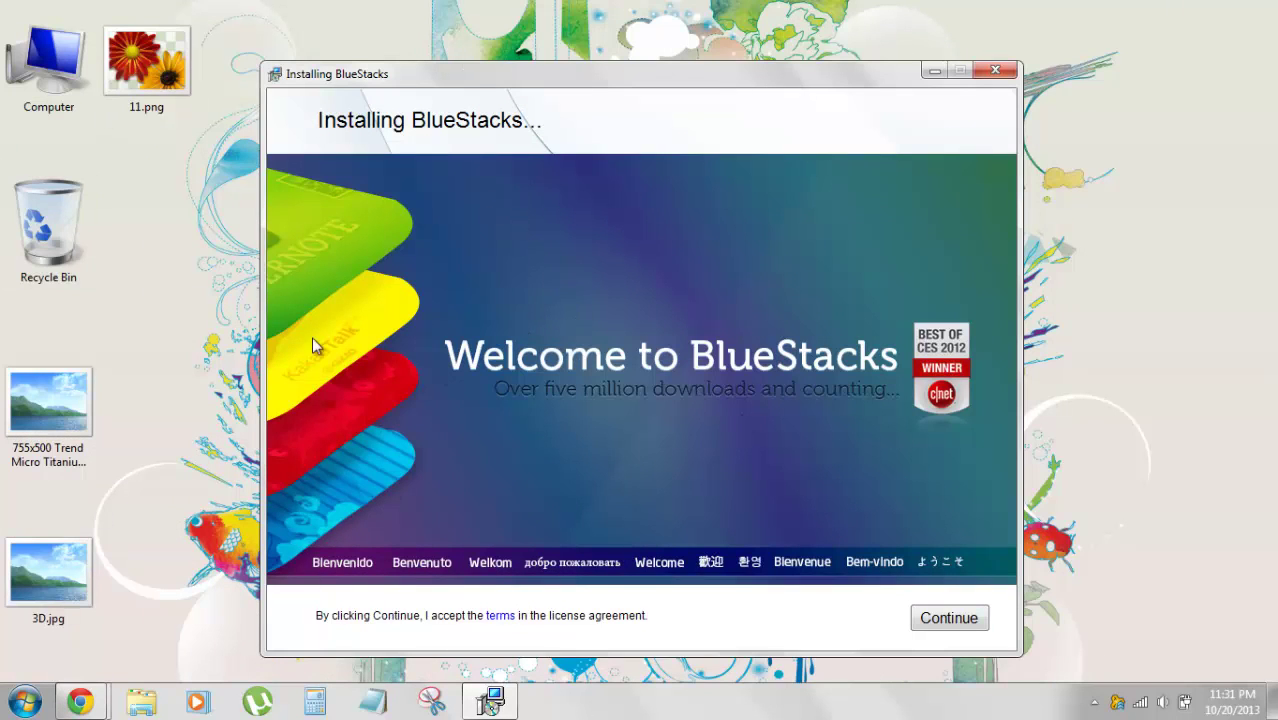
Accept the license and start installing with app store, notifications and Spotlight options ticked
click(948, 618)
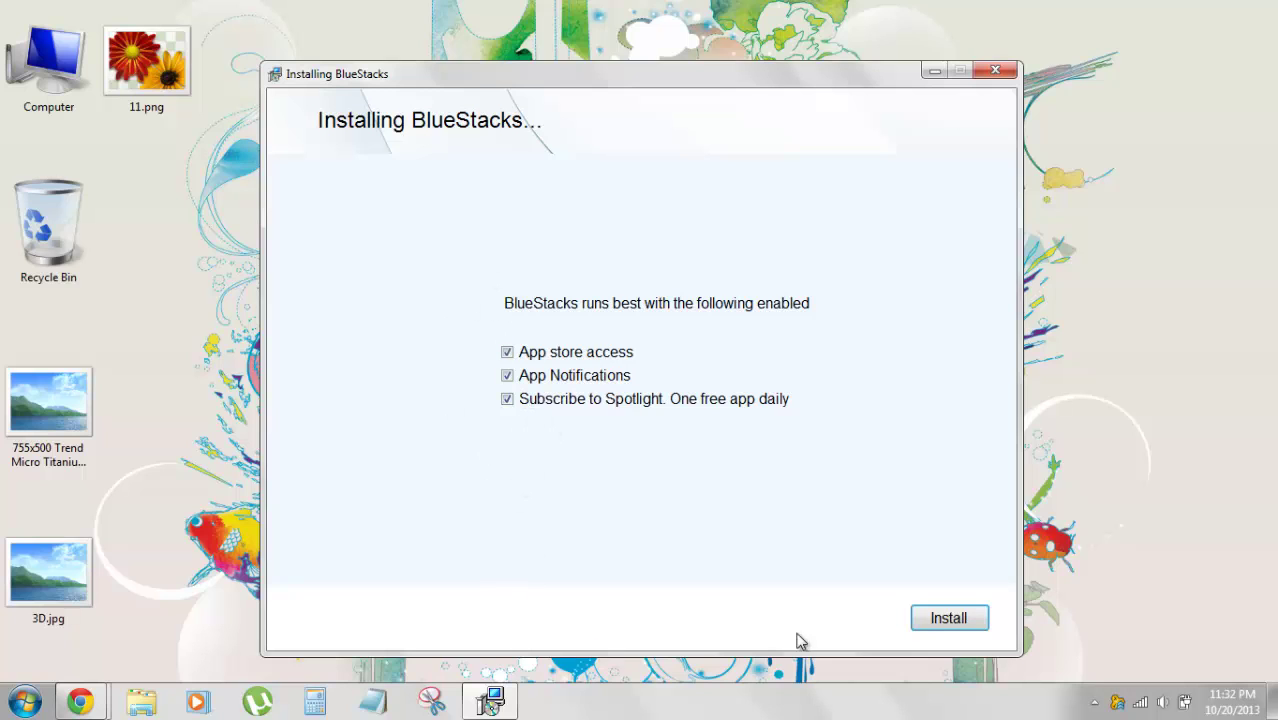
click(942, 619)
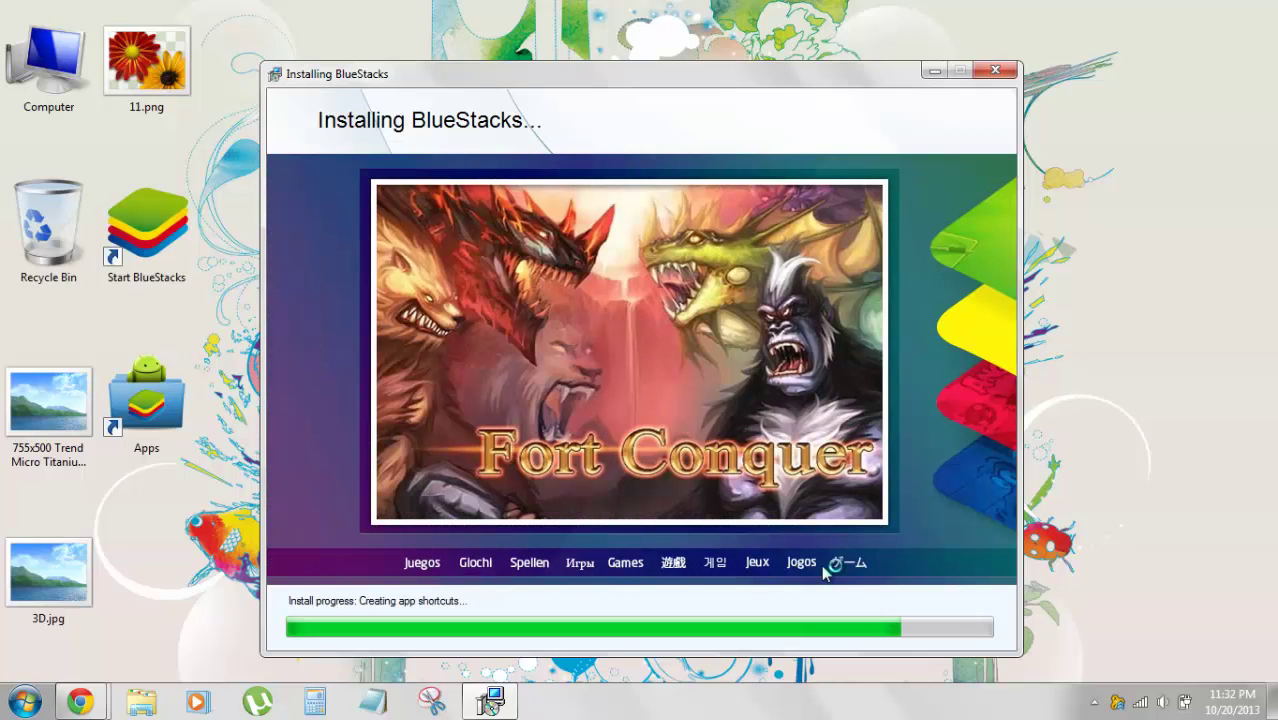
Review the article's verification and chat screenshots, then minimize Chrome to show the desktop
mouse_move(80, 701)
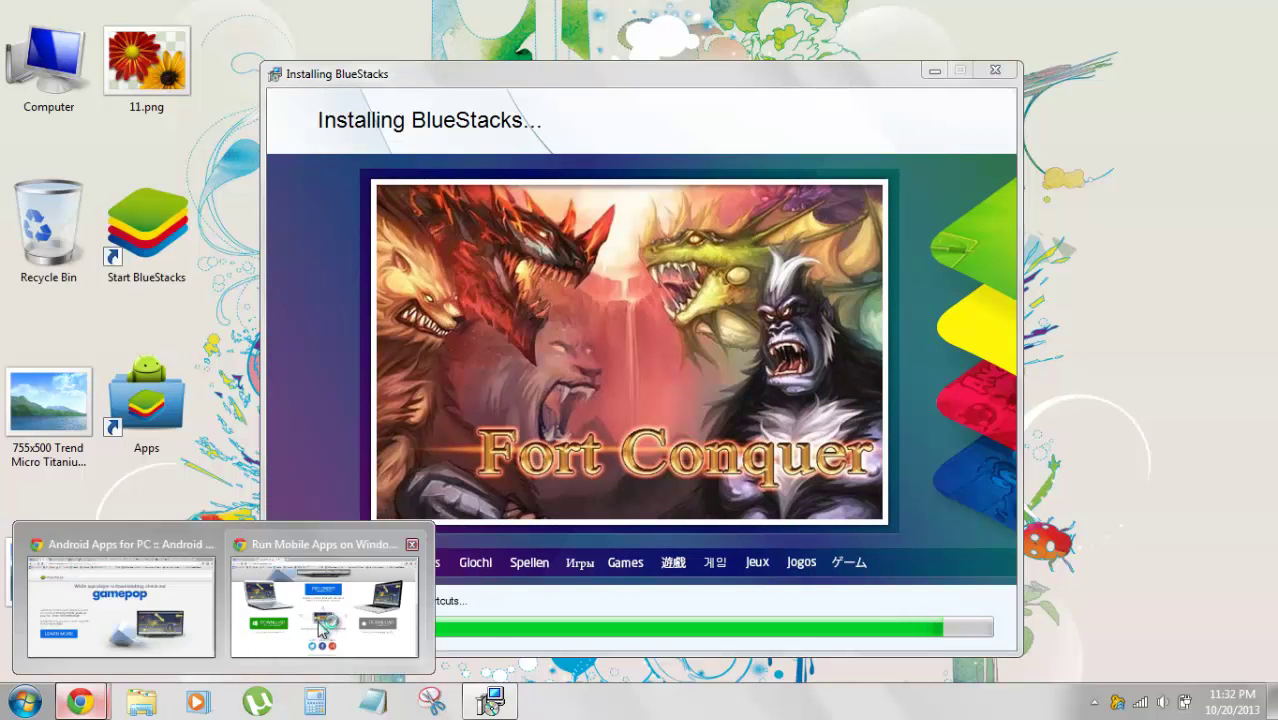
click(310, 630)
click(105, 11)
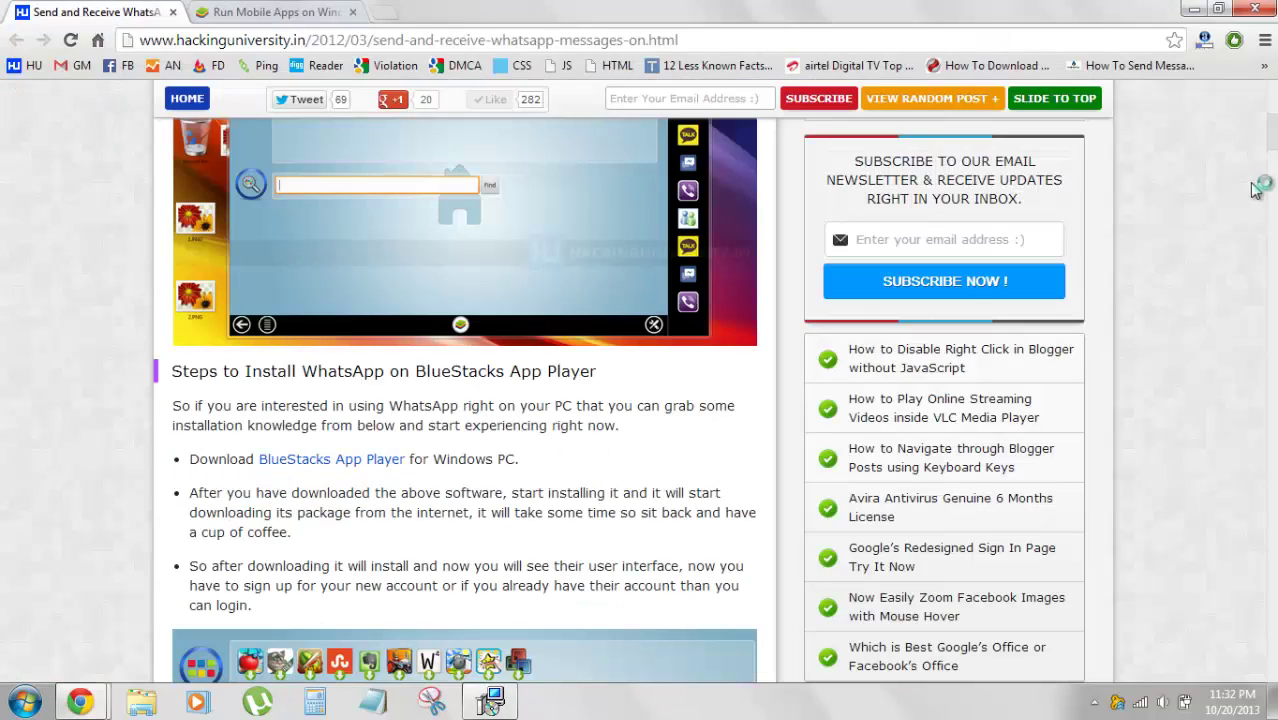
scroll(1273, 142, down, 15)
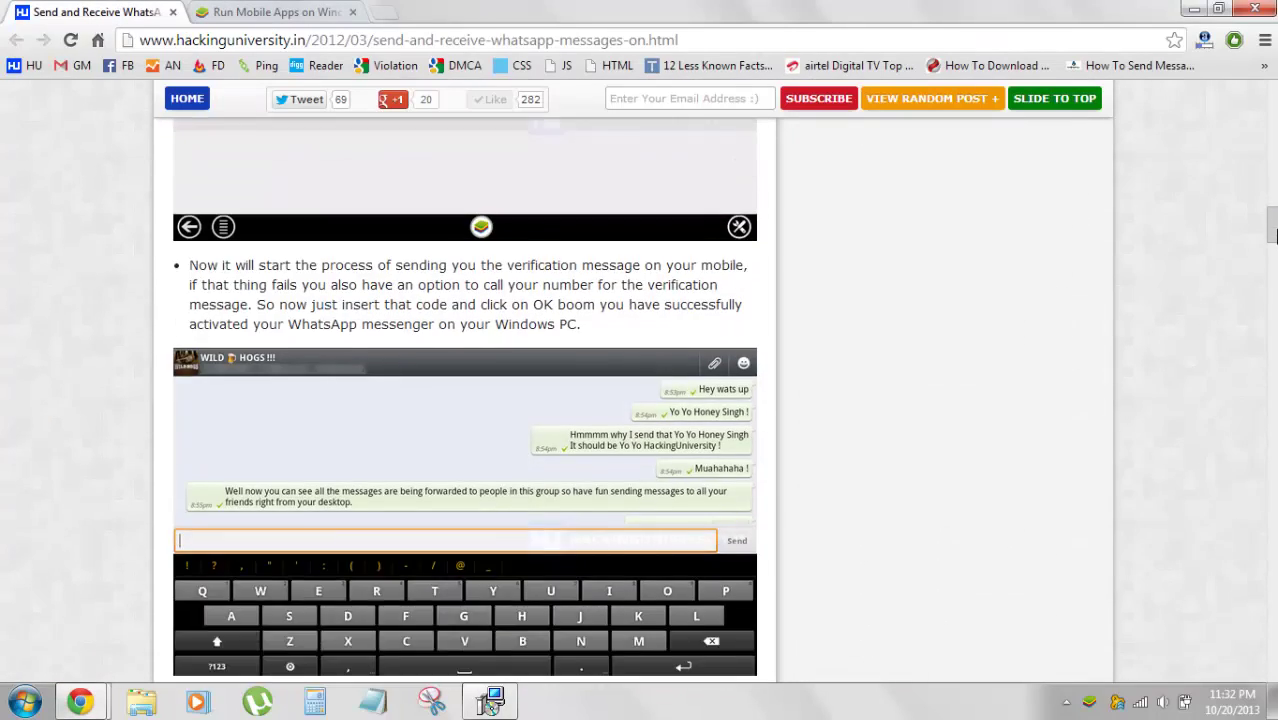
scroll(1273, 142, up, 2)
scroll(1270, 230, down, 4)
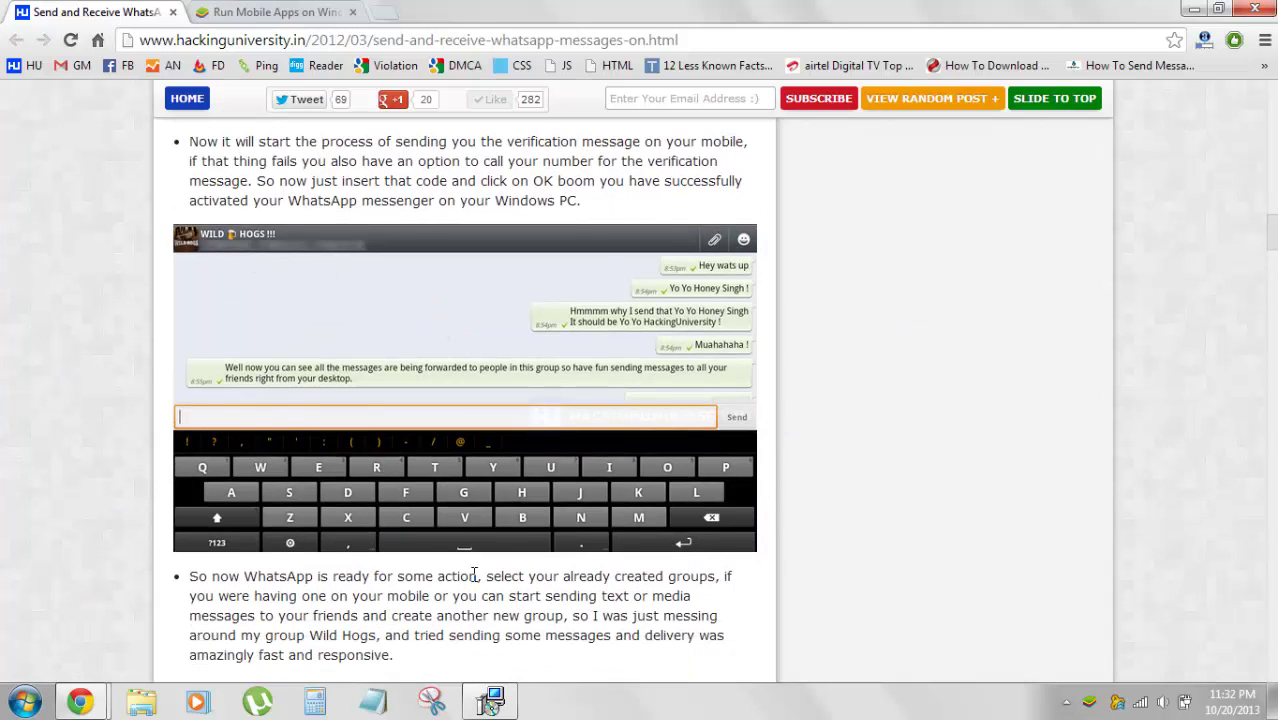
click(1196, 9)
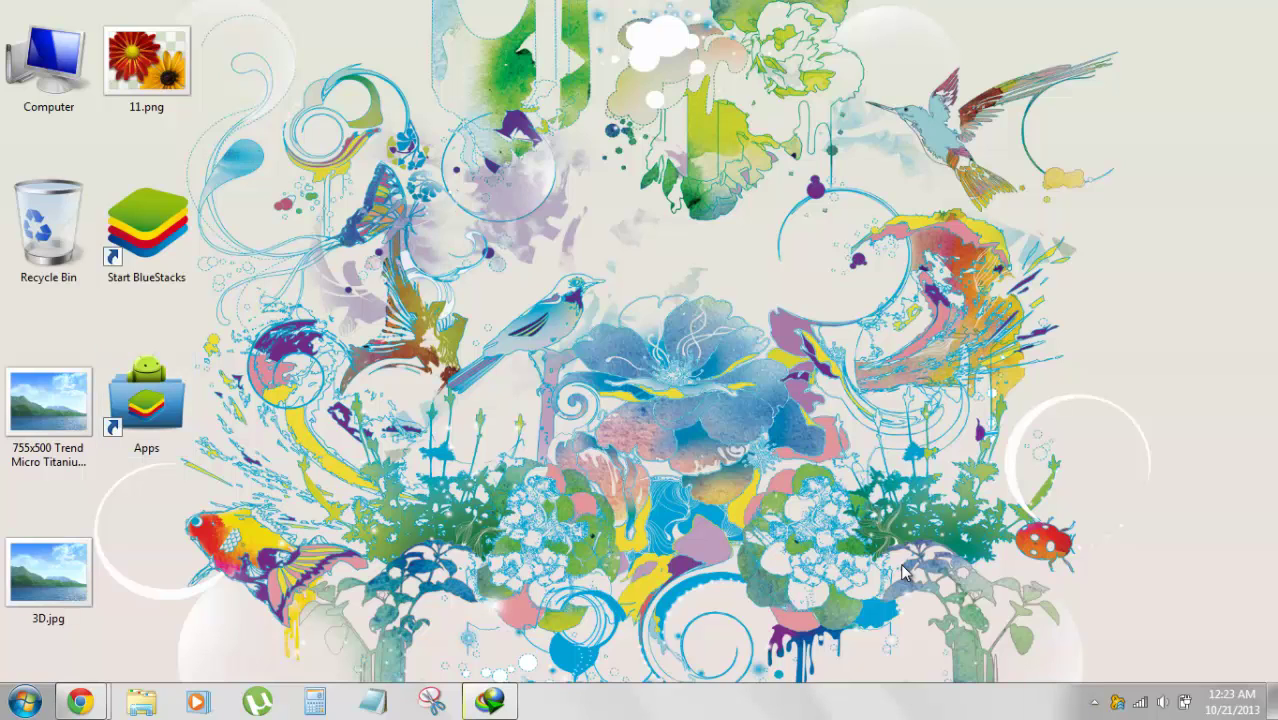
Select the Start BlueStacks desktop shortcut and launch BlueStacks App Player
drag(270, 194, 160, 300)
key(Down)
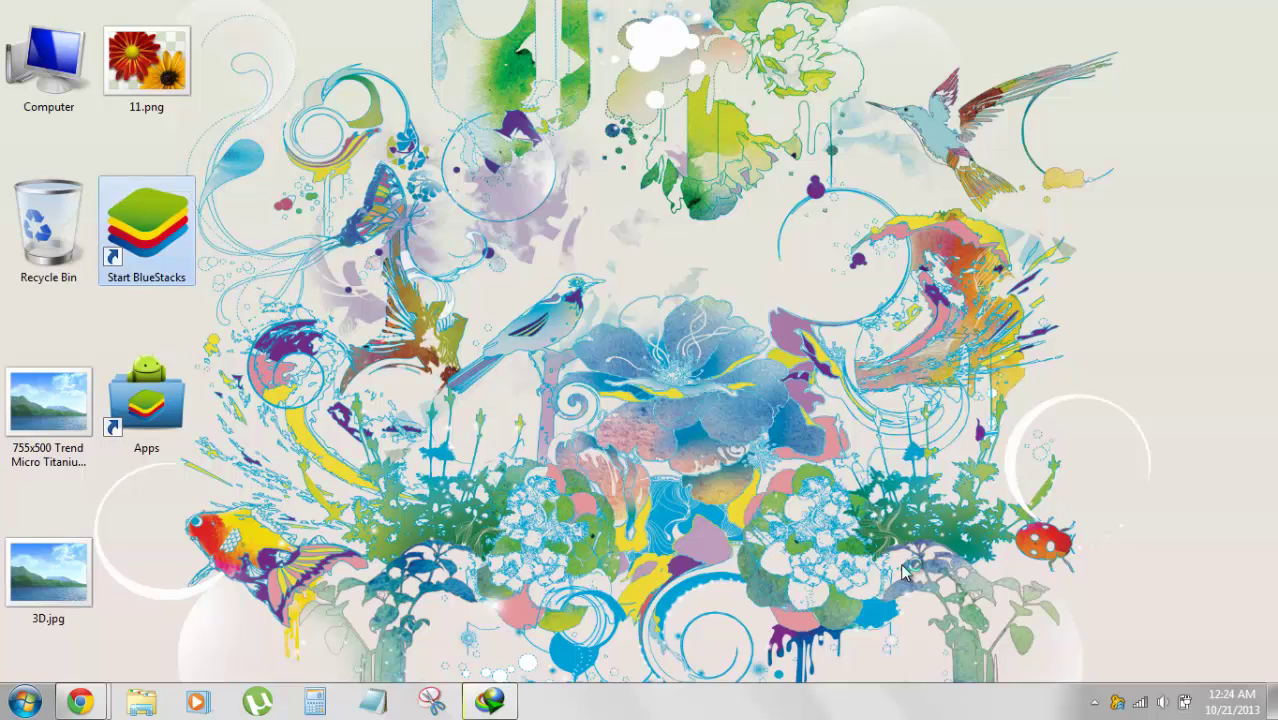
key(Return)
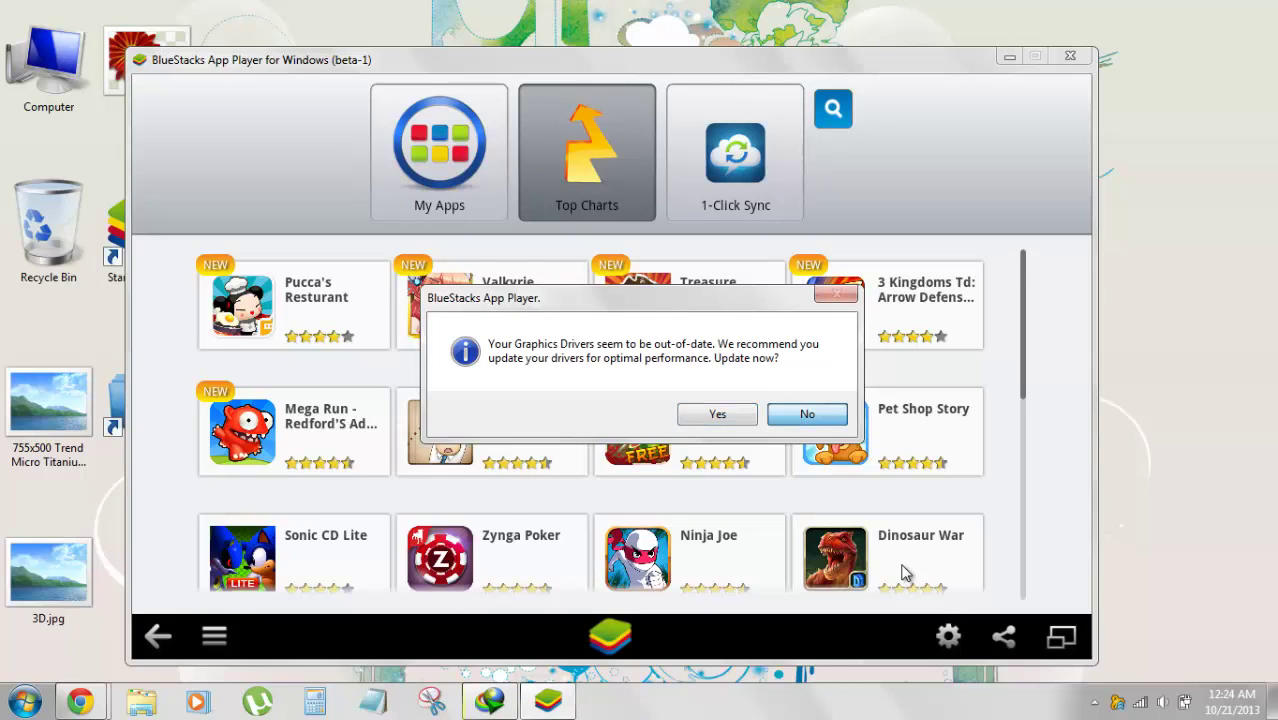
Decline the graphics driver update and search the app store for 'whatsapp'
key(Return)
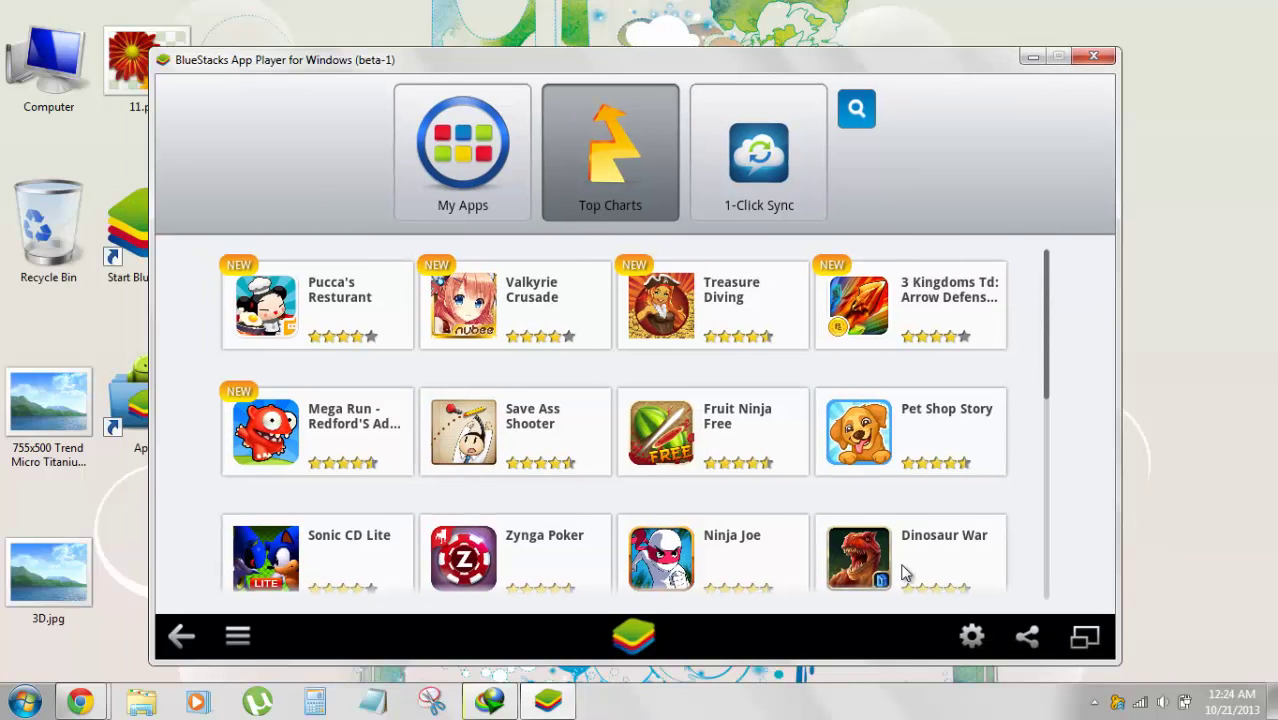
scroll(903, 572, down, 2)
scroll(903, 572, up, 2)
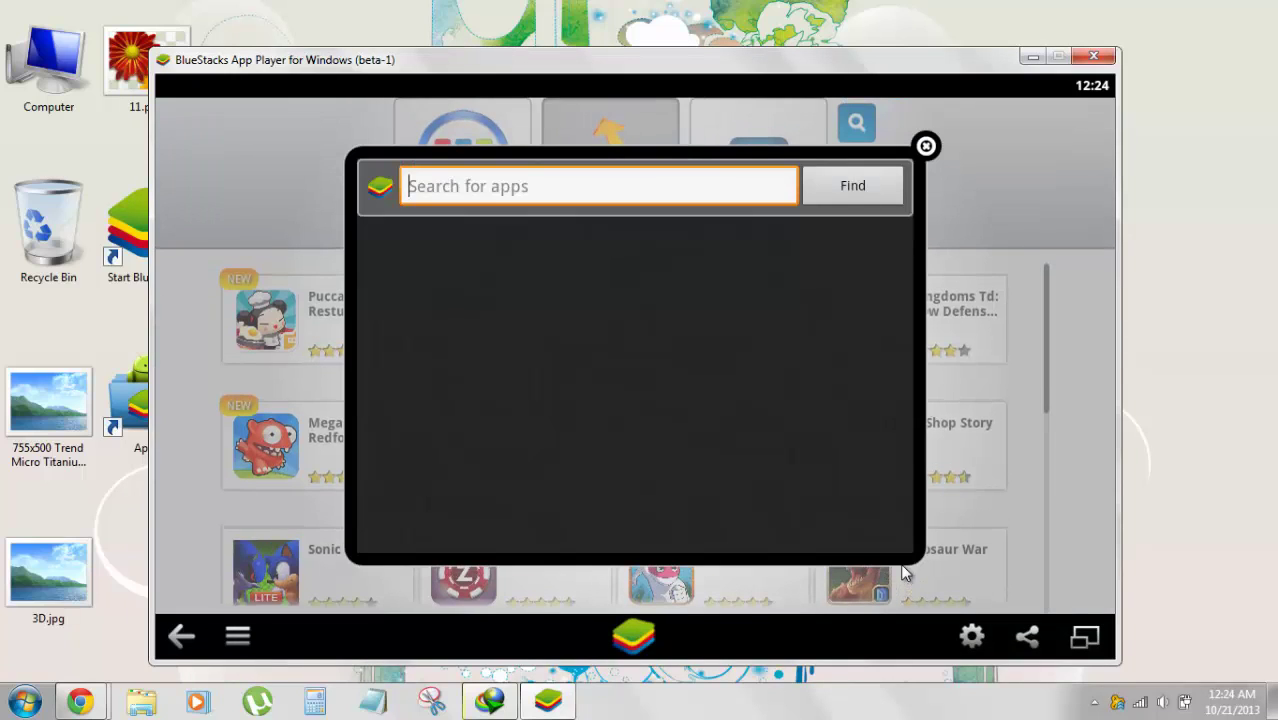
text(what)
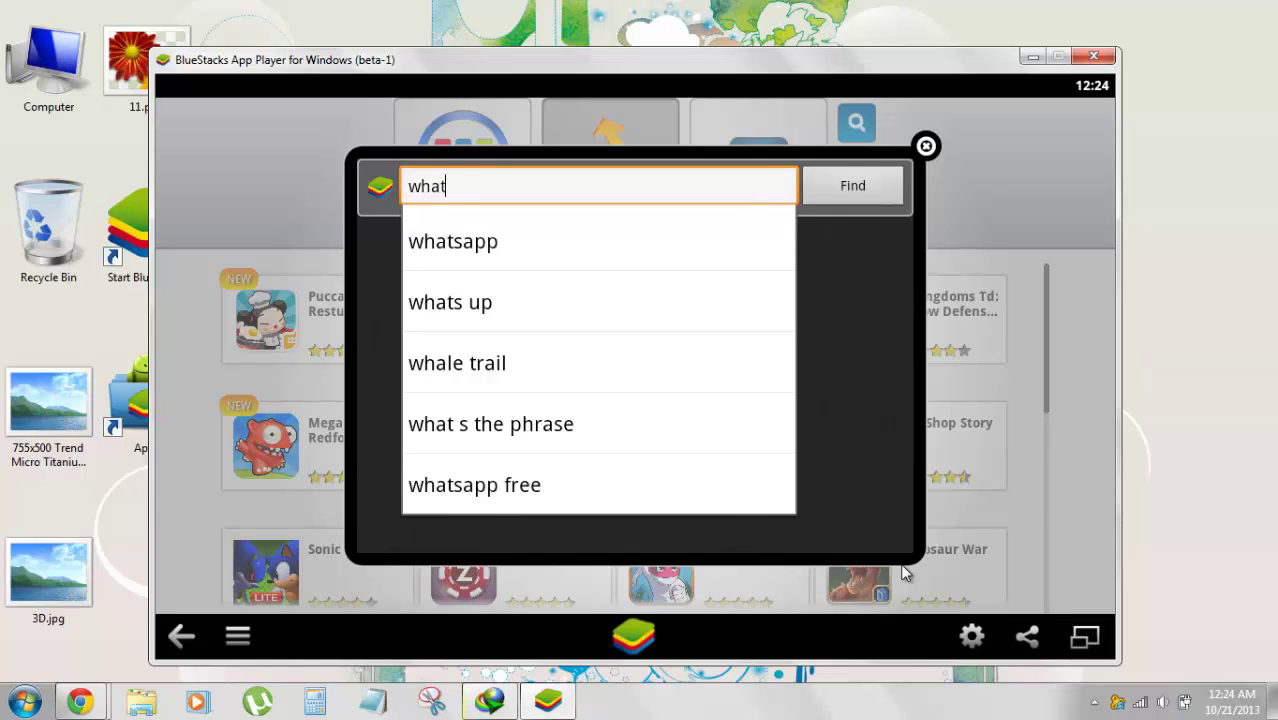
text(sapp)
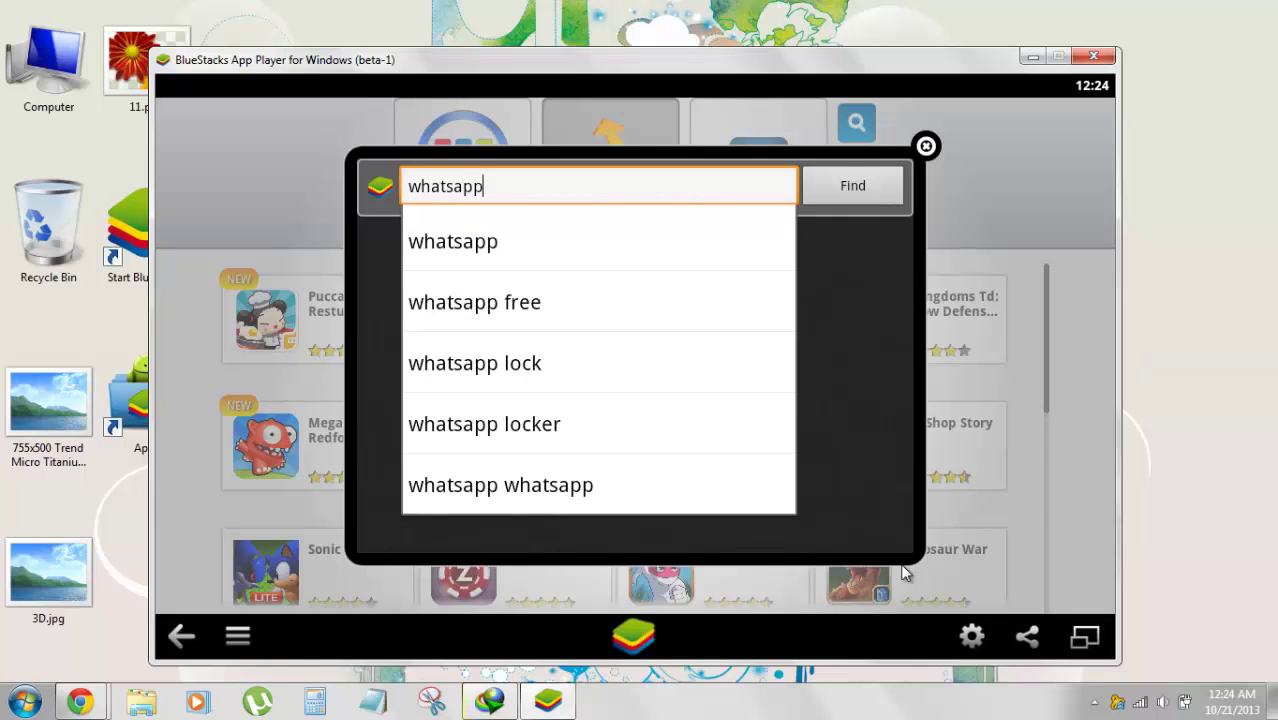
key(Return)
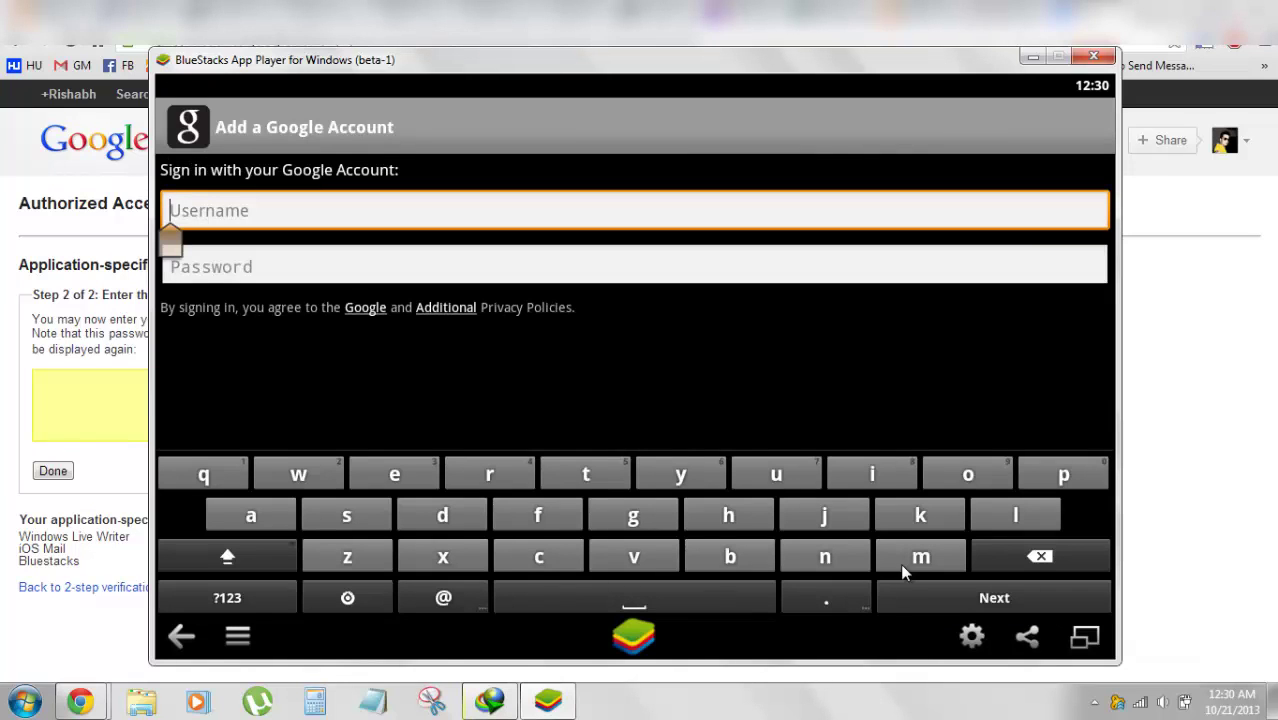
Enter the Google account username on the sign-in screen and move to the password field
text(RJCreationzzz)
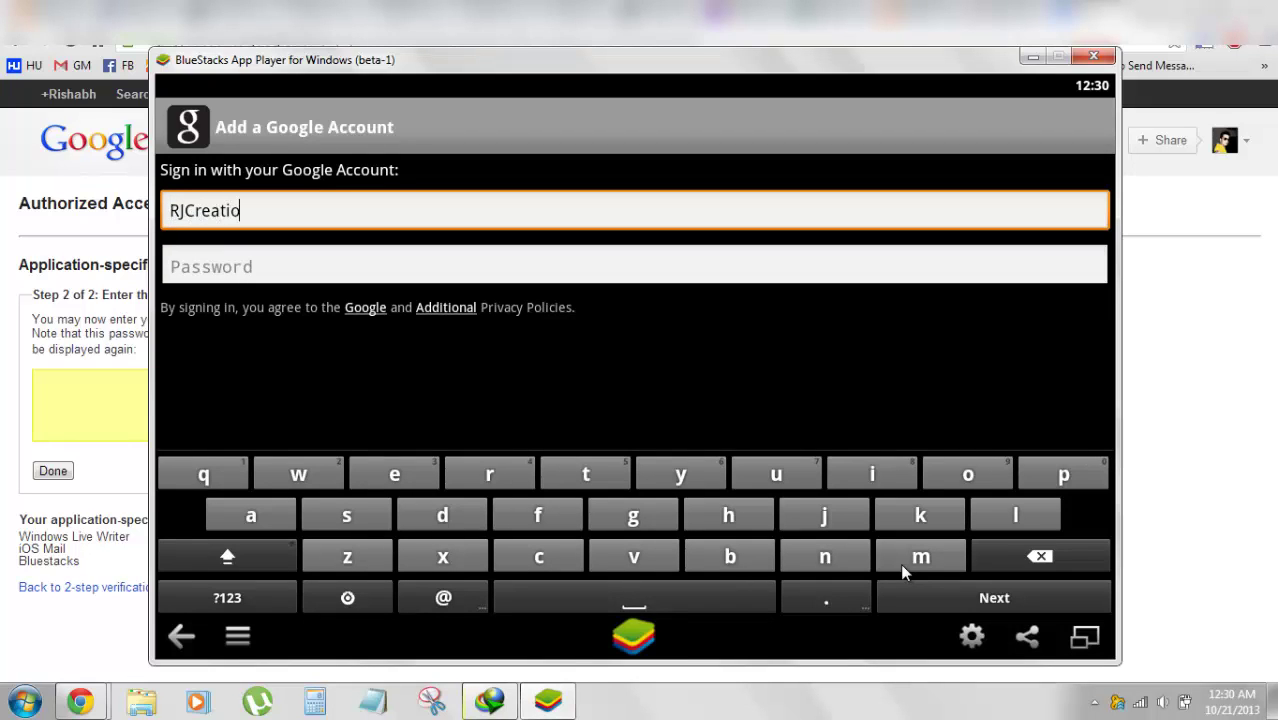
key(Tab)
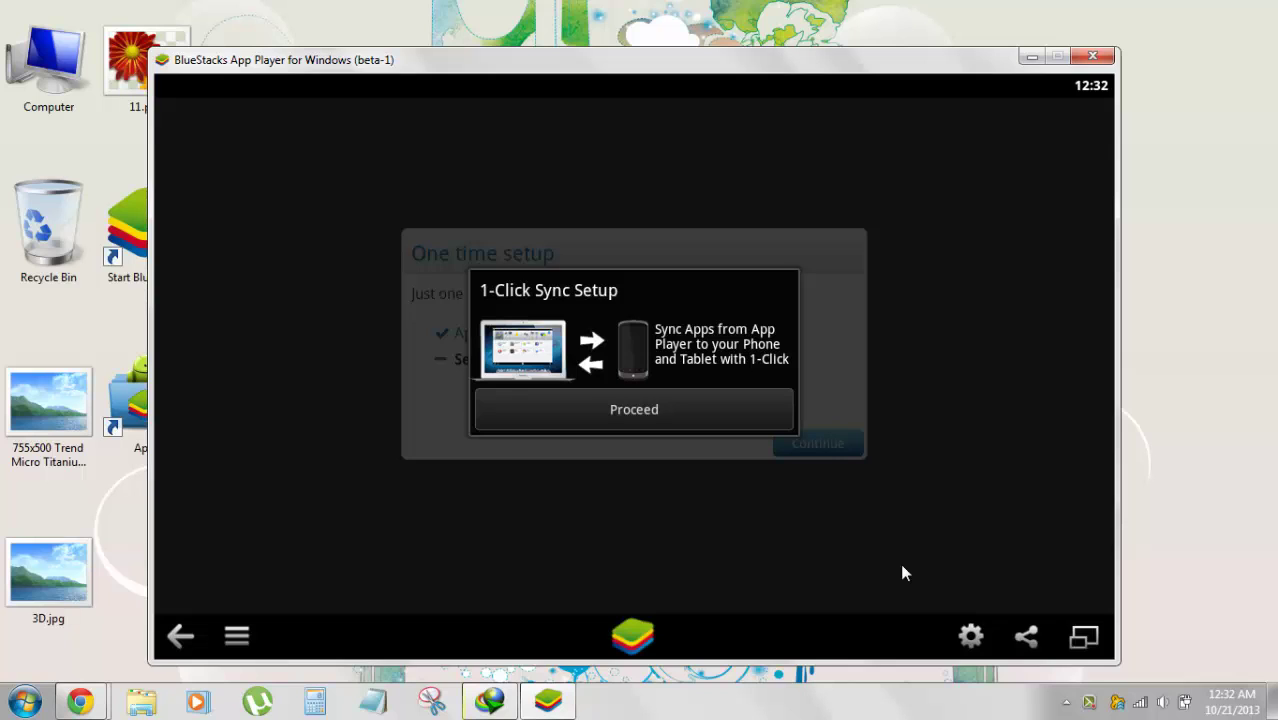
Proceed with 1-Click Sync setup and confirm the One time setup dialog with Let's go!
key(Return)
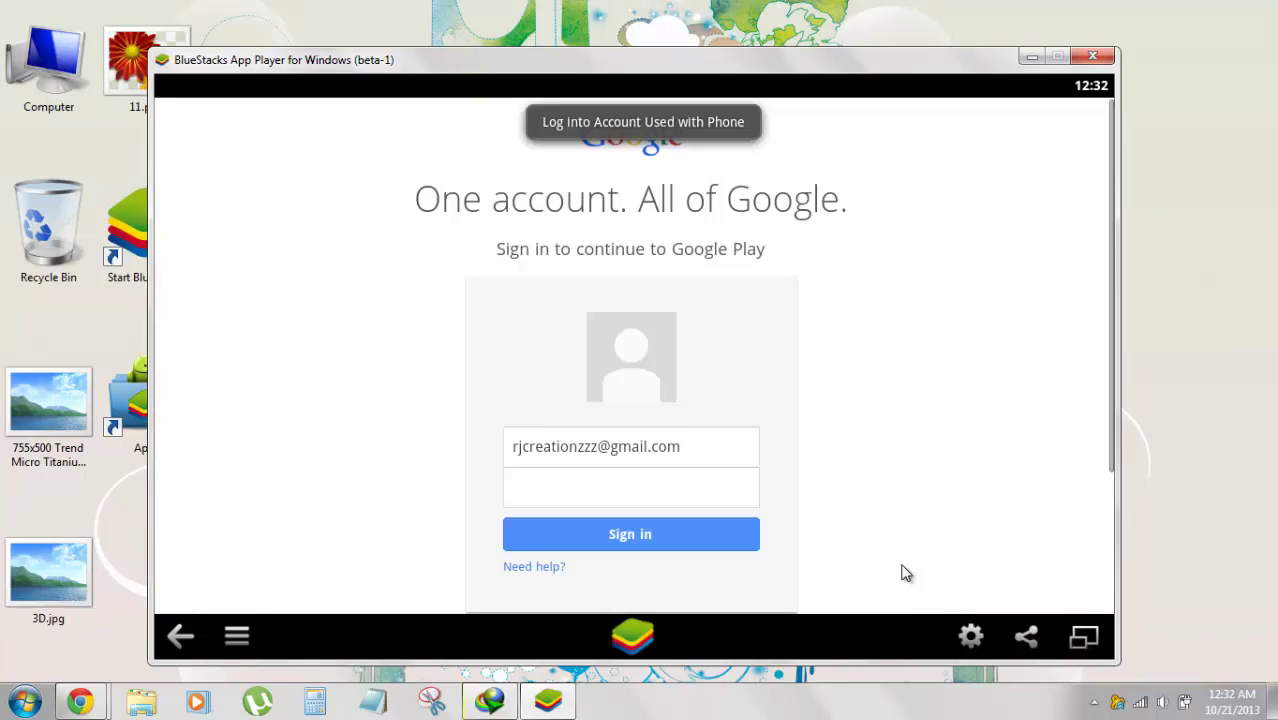
scroll(905, 572, down, 3)
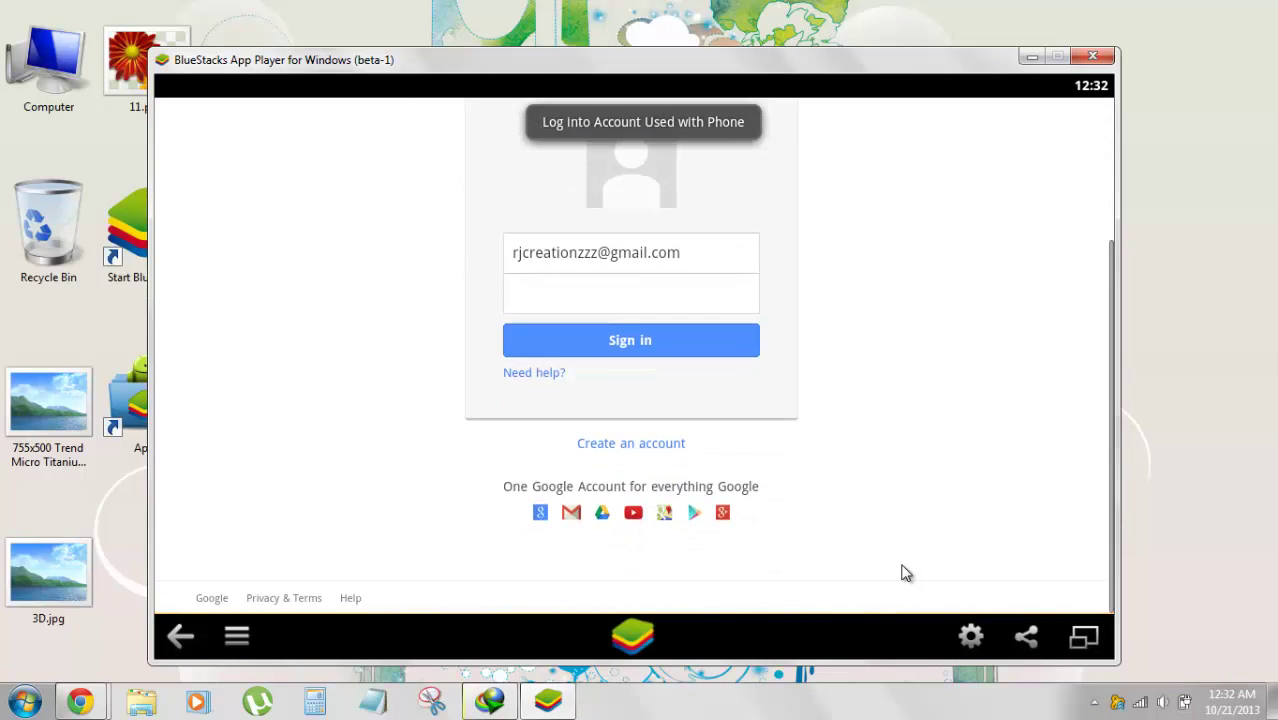
scroll(905, 572, up, 1)
scroll(905, 572, up, 1)
scroll(905, 572, down, 3)
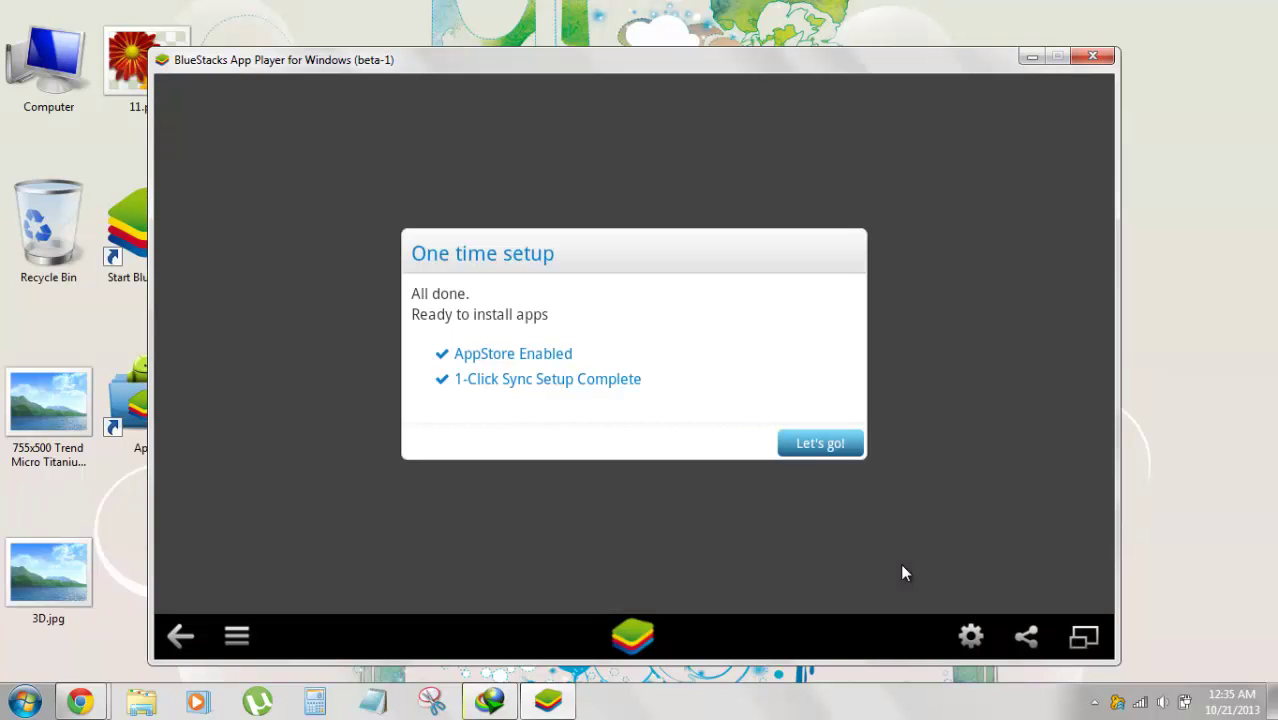
key(Return)
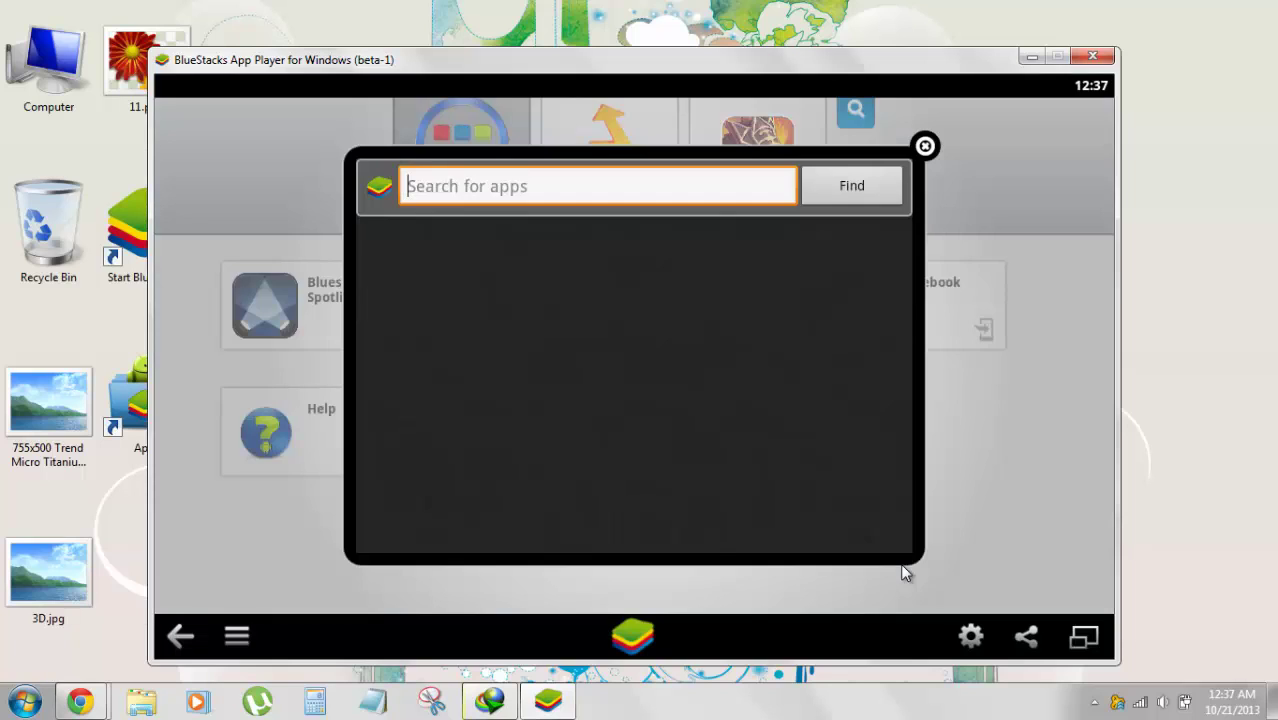
Search the app store for 'Whatsapp' using the suggested result
text(Whatsapp)
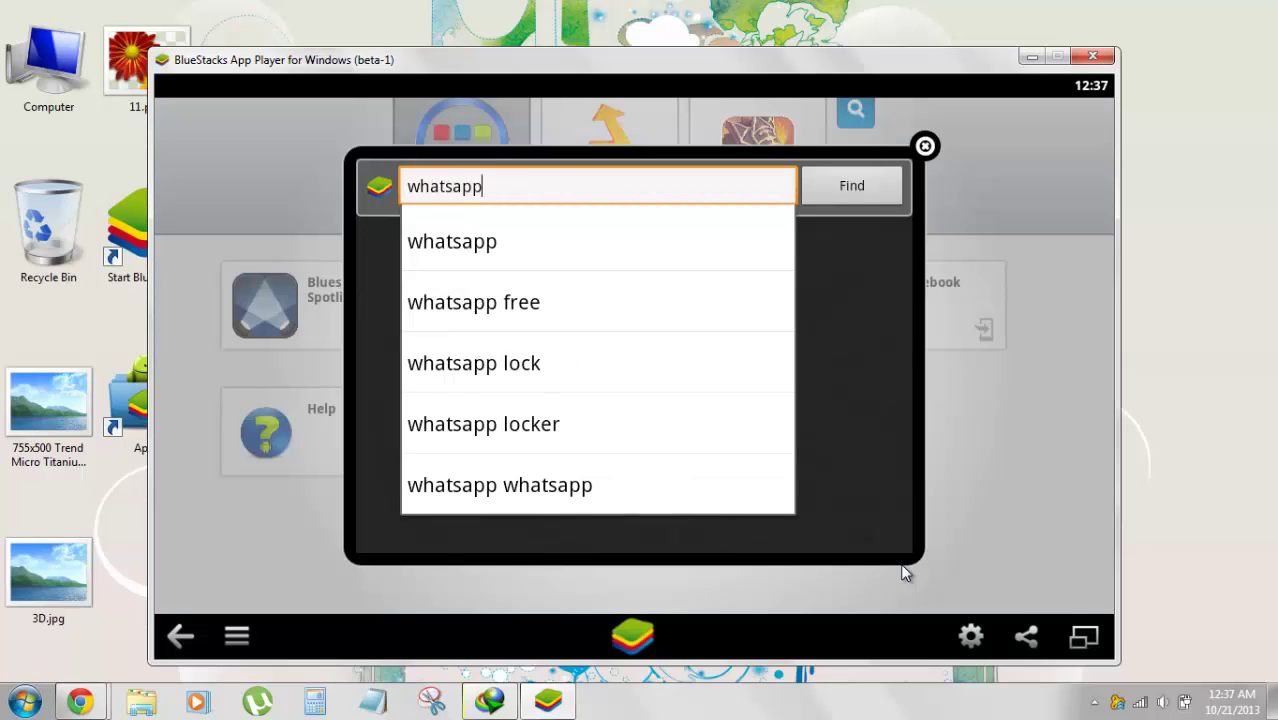
key(Down)
key(Return)
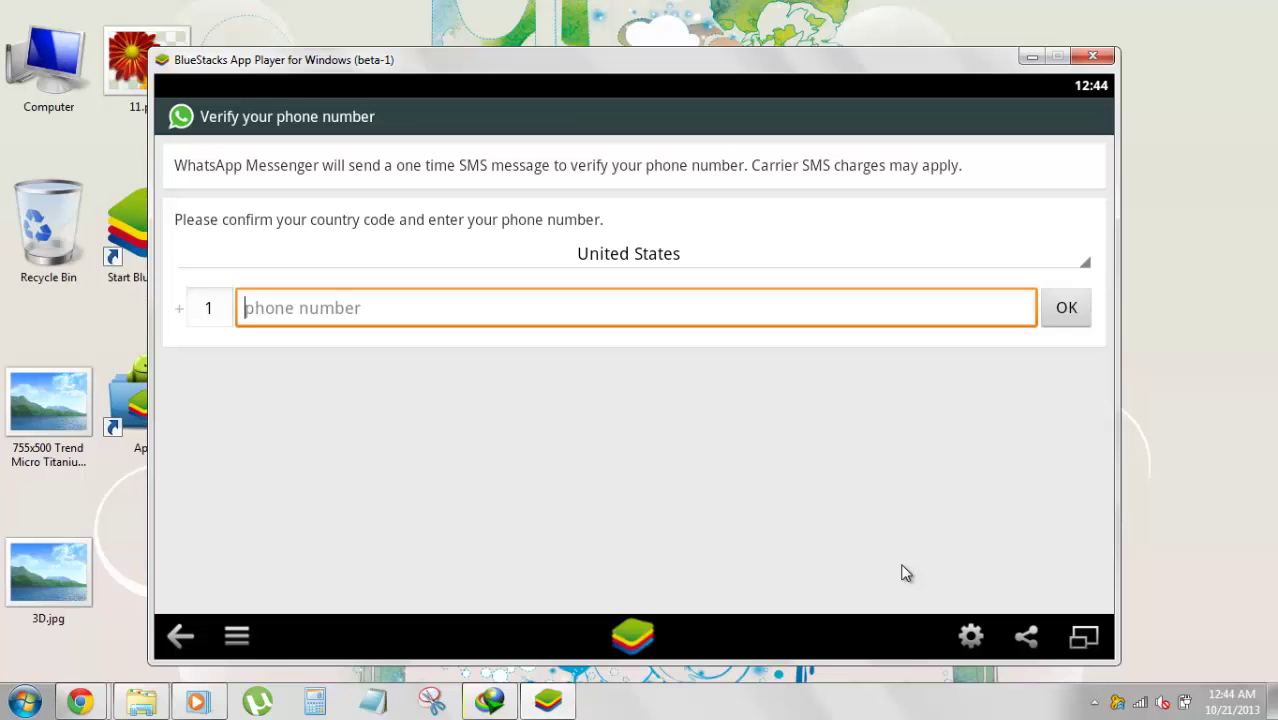
Search the country list for 'india' and choose India (+91)
key(Up)
key(Return)
scroll(905, 572, down, 5)
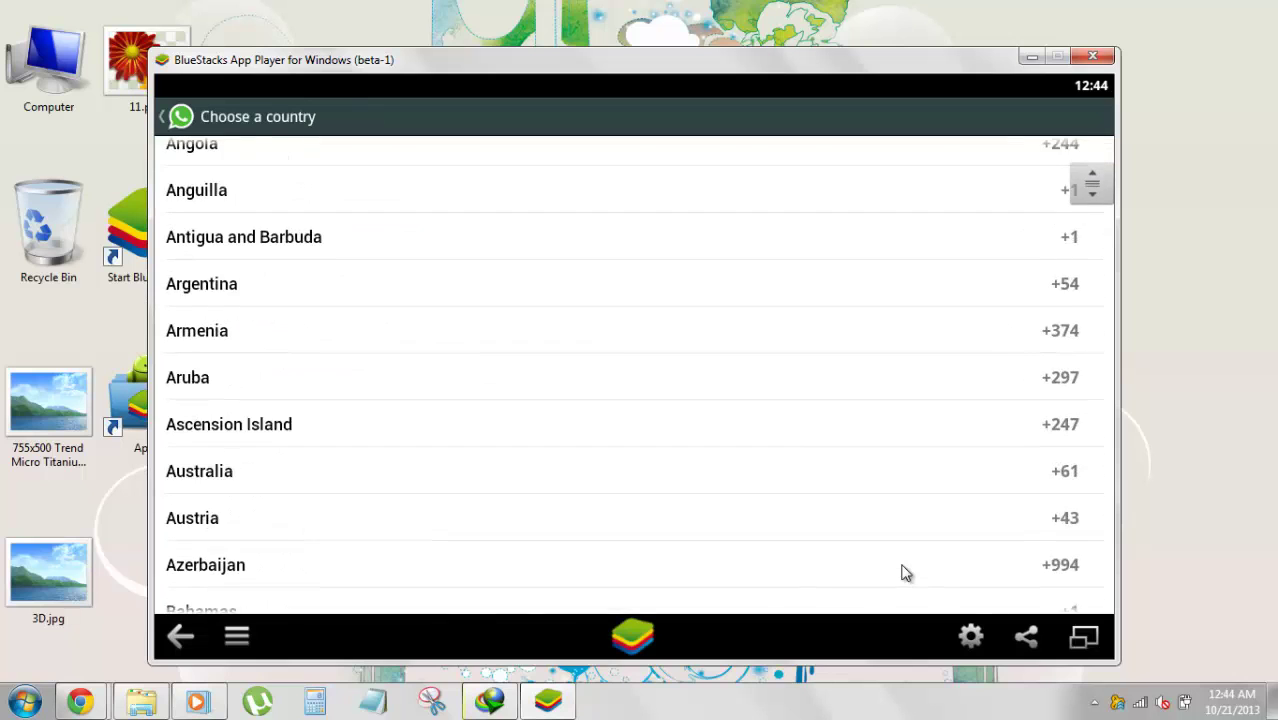
scroll(905, 572, up, 5)
key(Up)
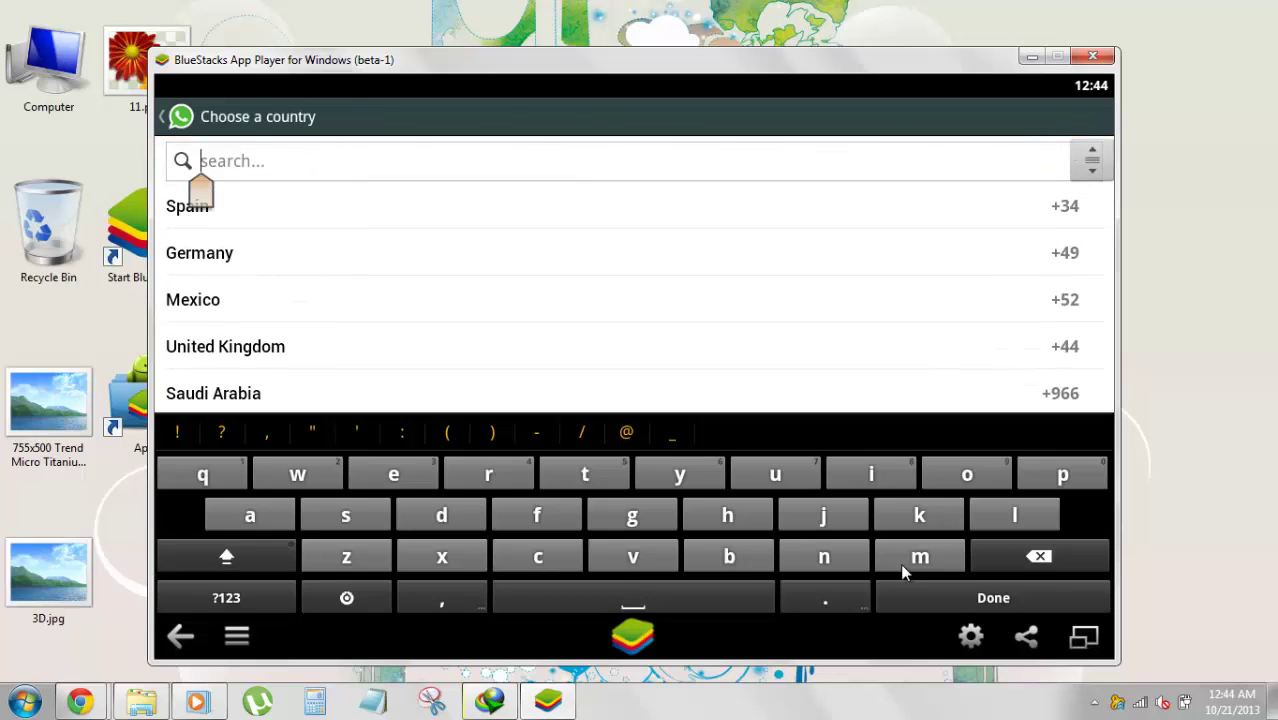
text(india)
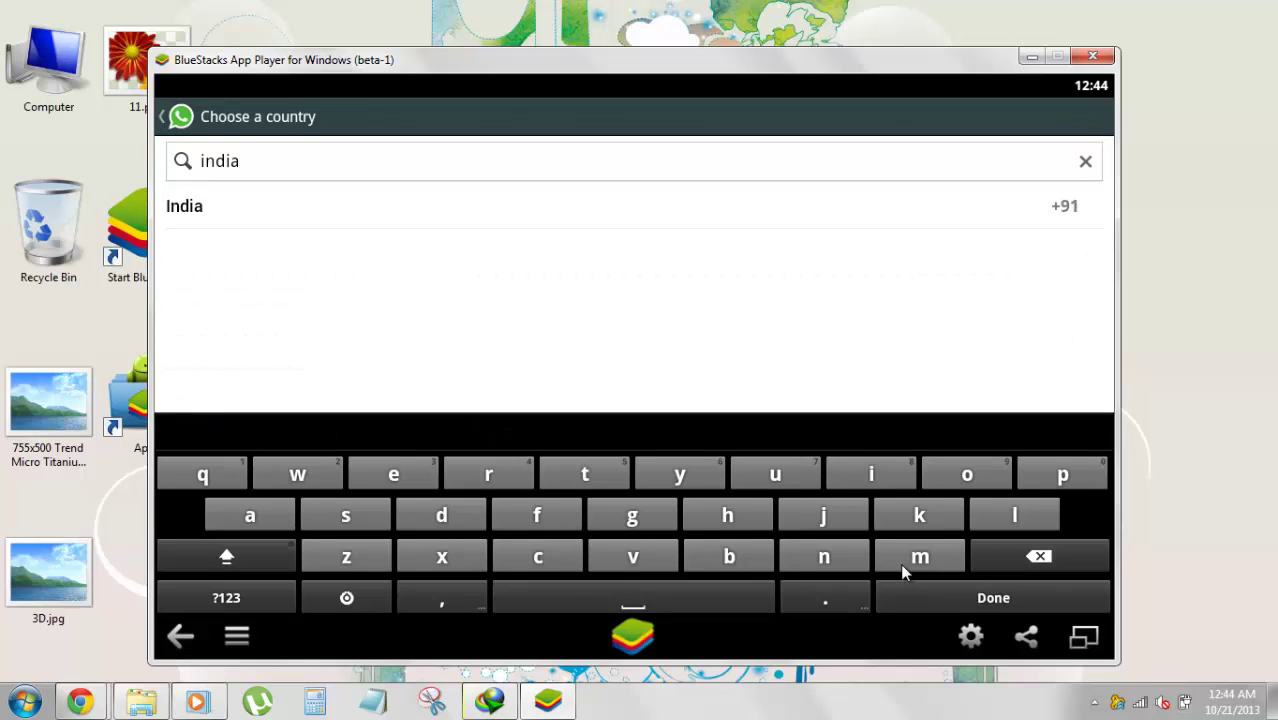
key(Return)
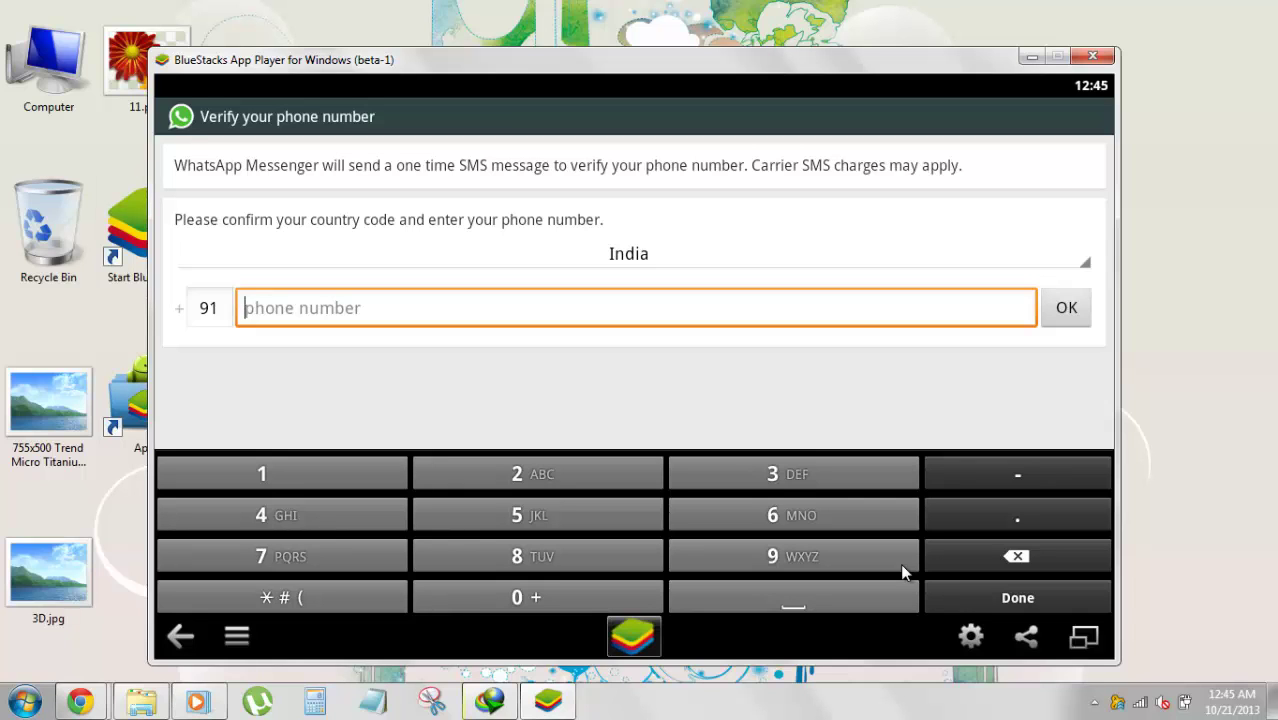
Return BlueStacks to its My Apps home, then bring the Chrome WhatsApp article forward
key(Home)
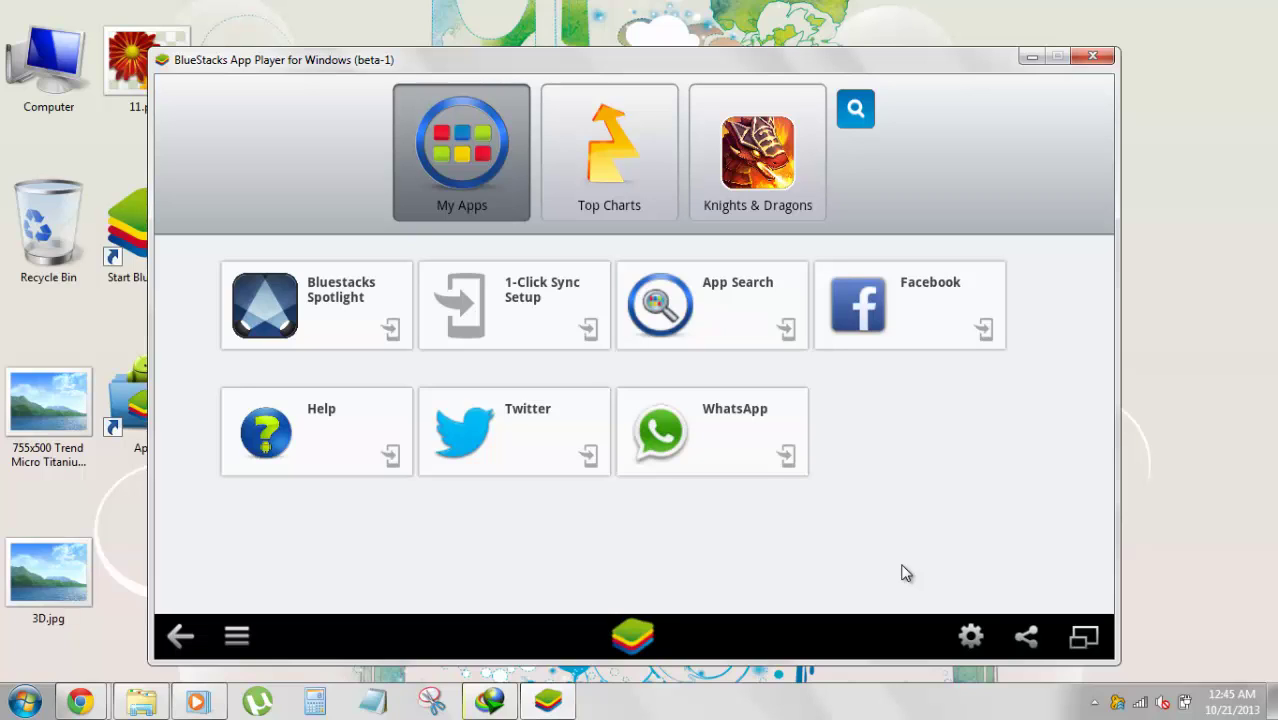
key(super+1)
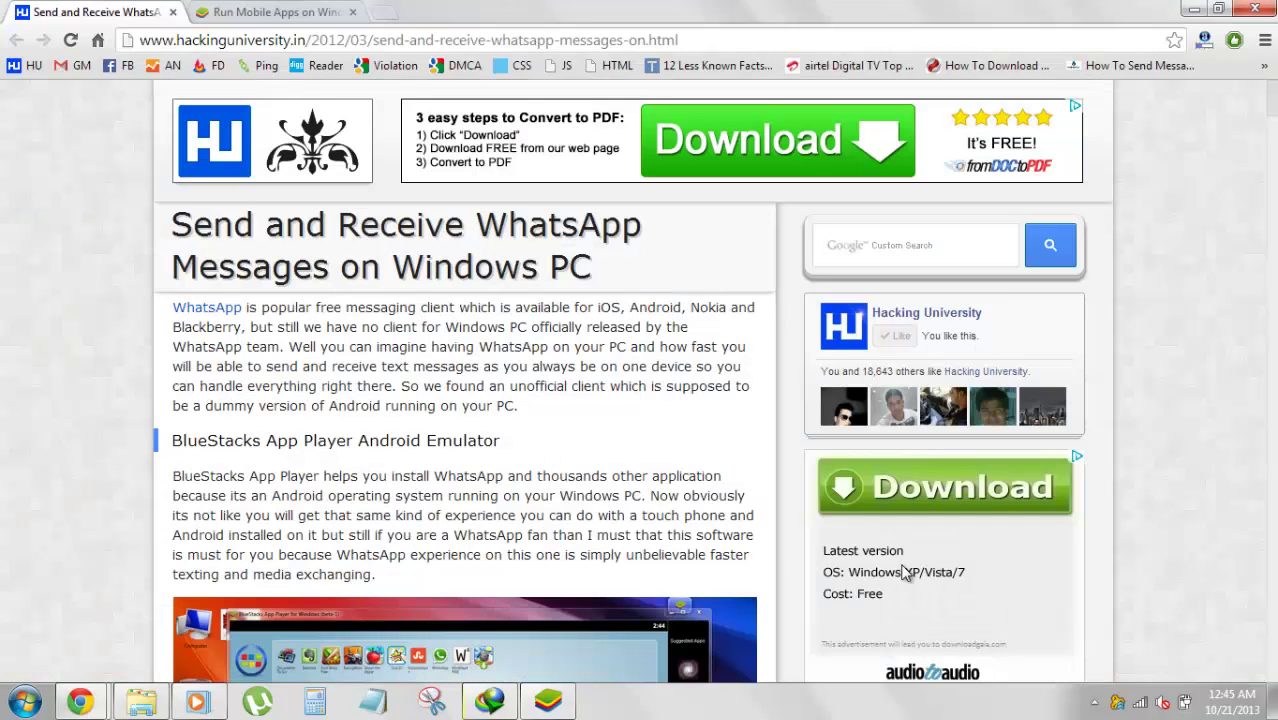
Skim the Hacking University WhatsApp article, then minimize Chrome to reveal BlueStacks My Apps
scroll(903, 572, down, 20)
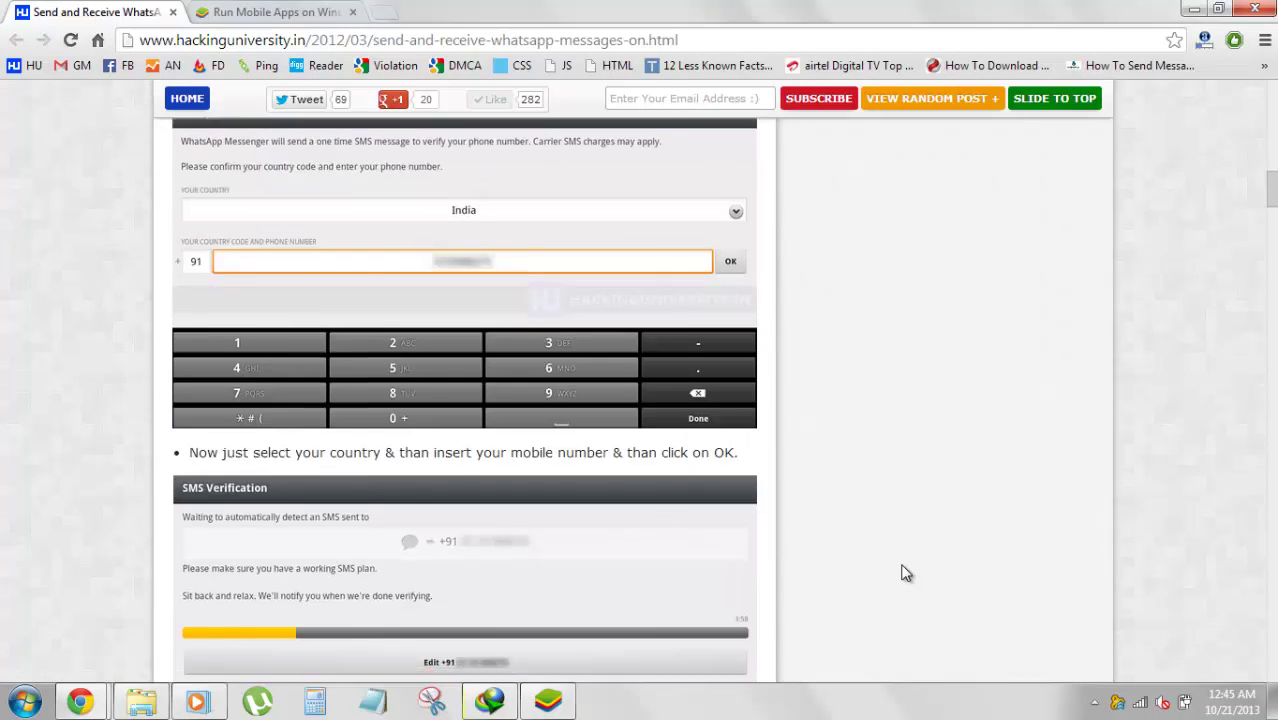
scroll(903, 572, down, 3)
scroll(903, 572, up, 8)
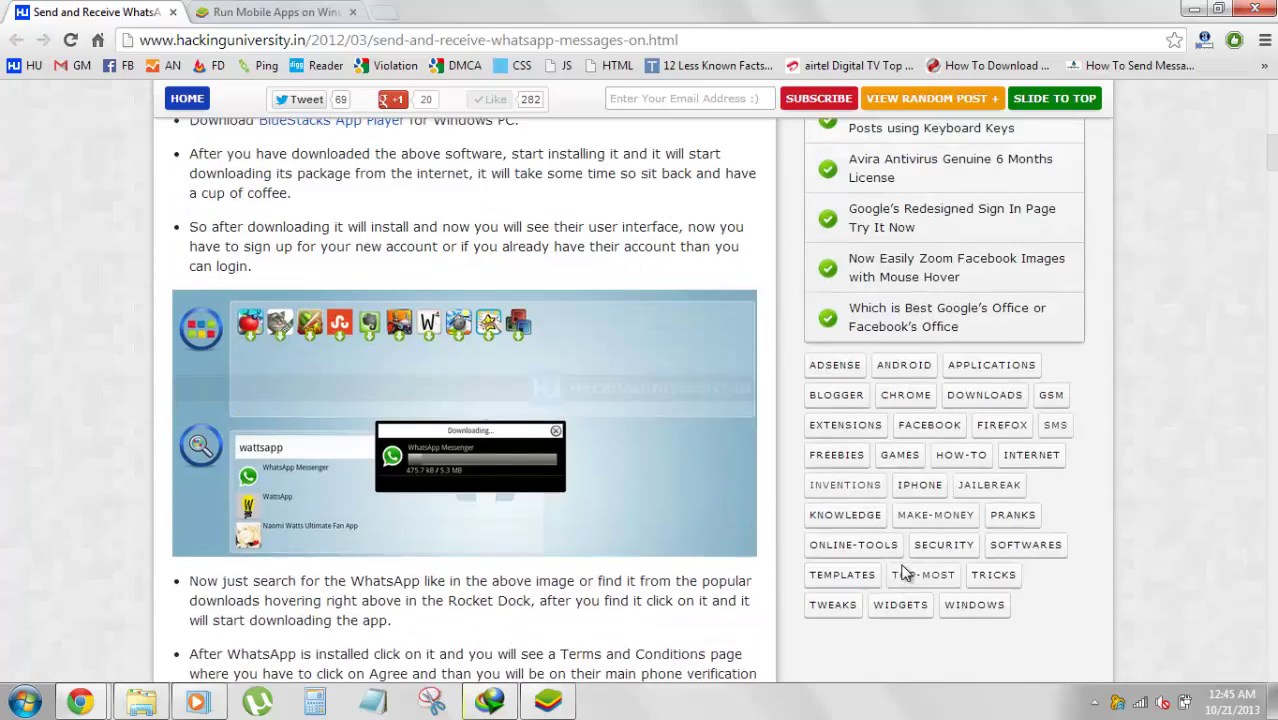
scroll(903, 572, up, 1)
scroll(903, 572, down, 2)
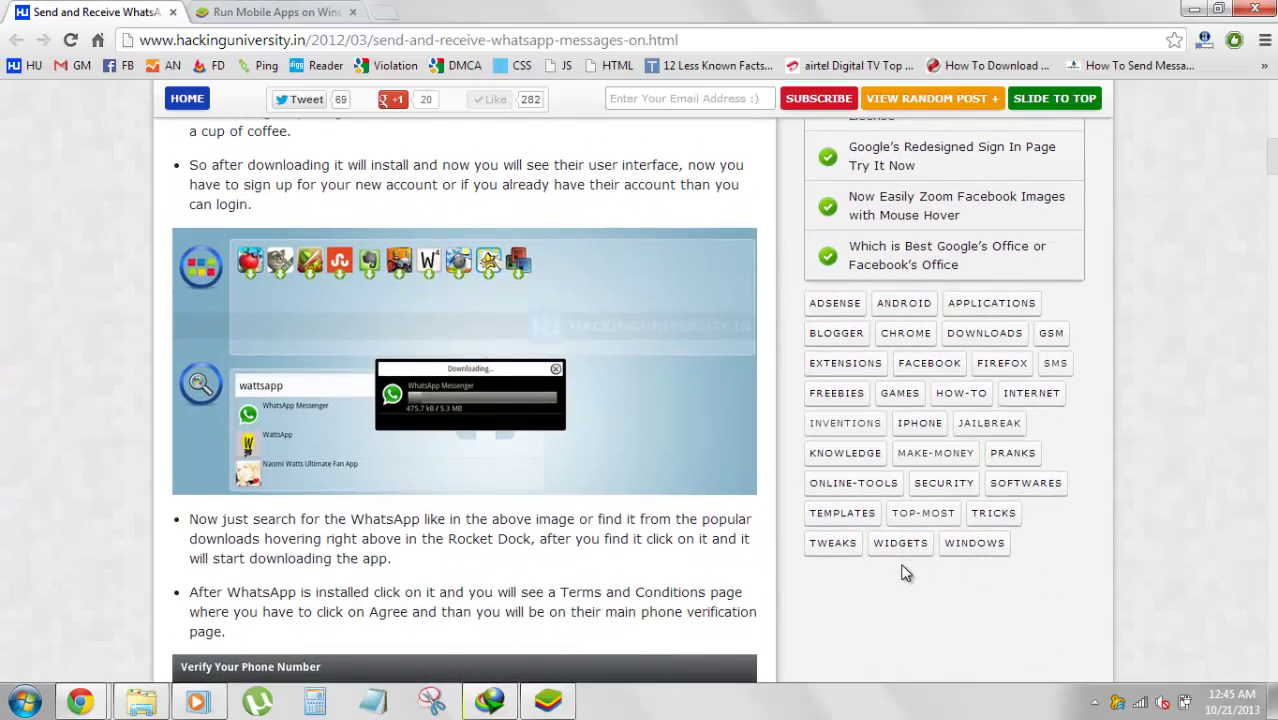
scroll(903, 572, up, 6)
scroll(903, 572, down, 20)
scroll(903, 572, down, 9)
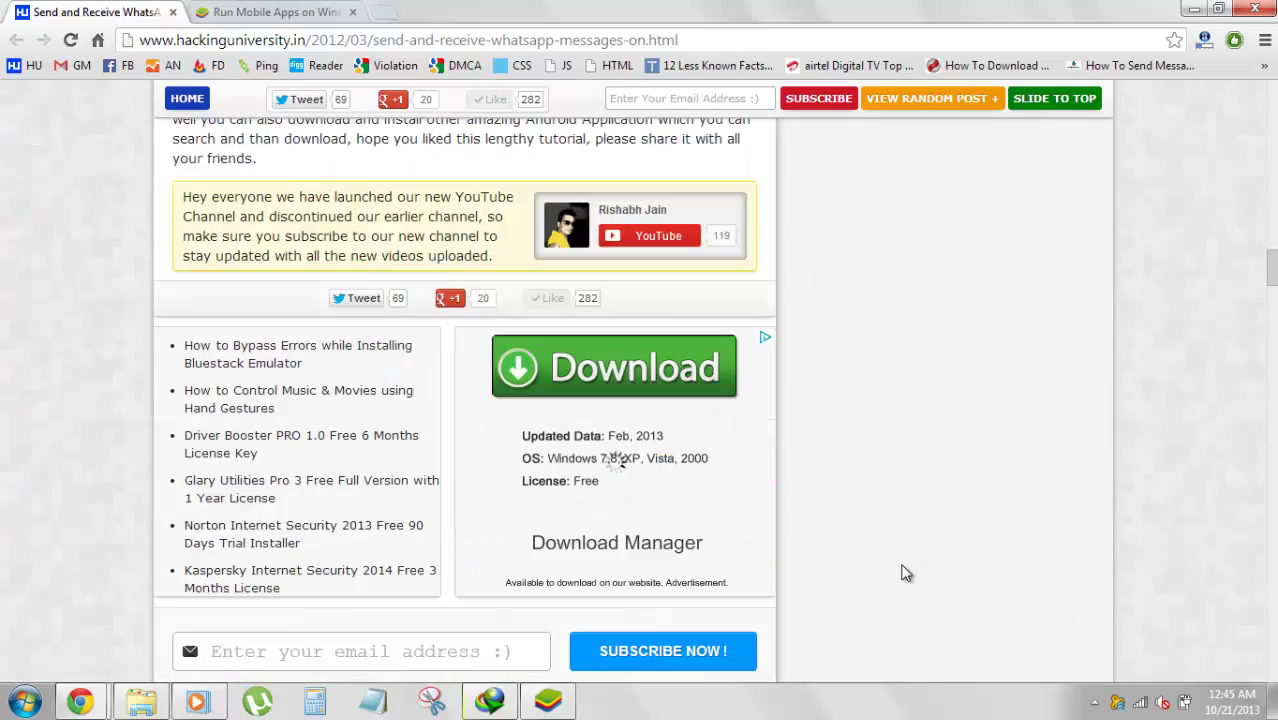
scroll(903, 572, up, 20)
scroll(903, 572, up, 15)
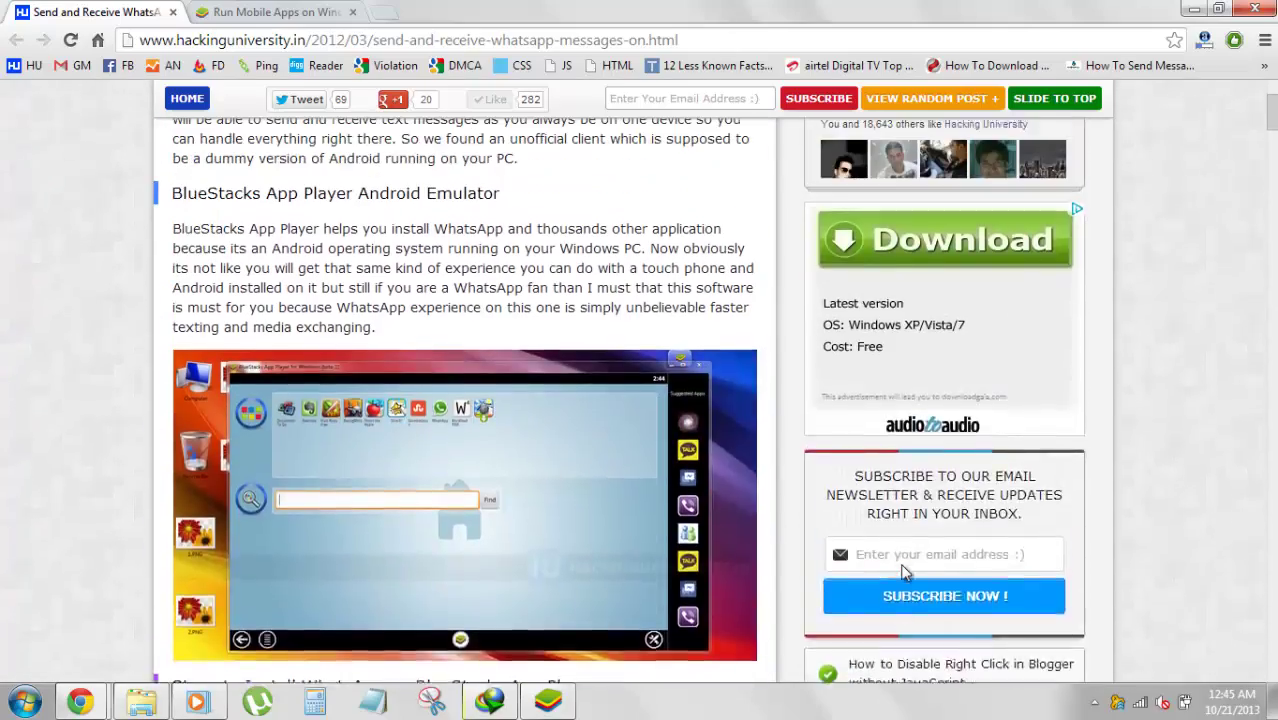
scroll(903, 572, down, 5)
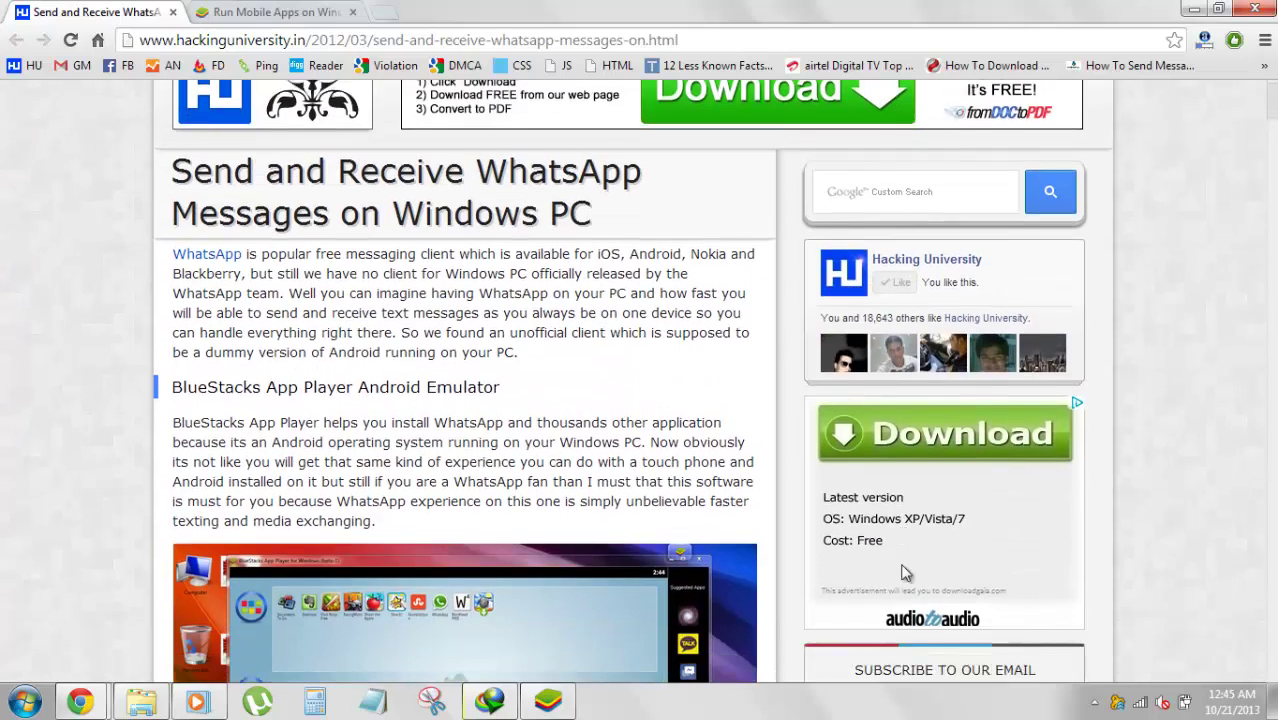
key(super+Down)
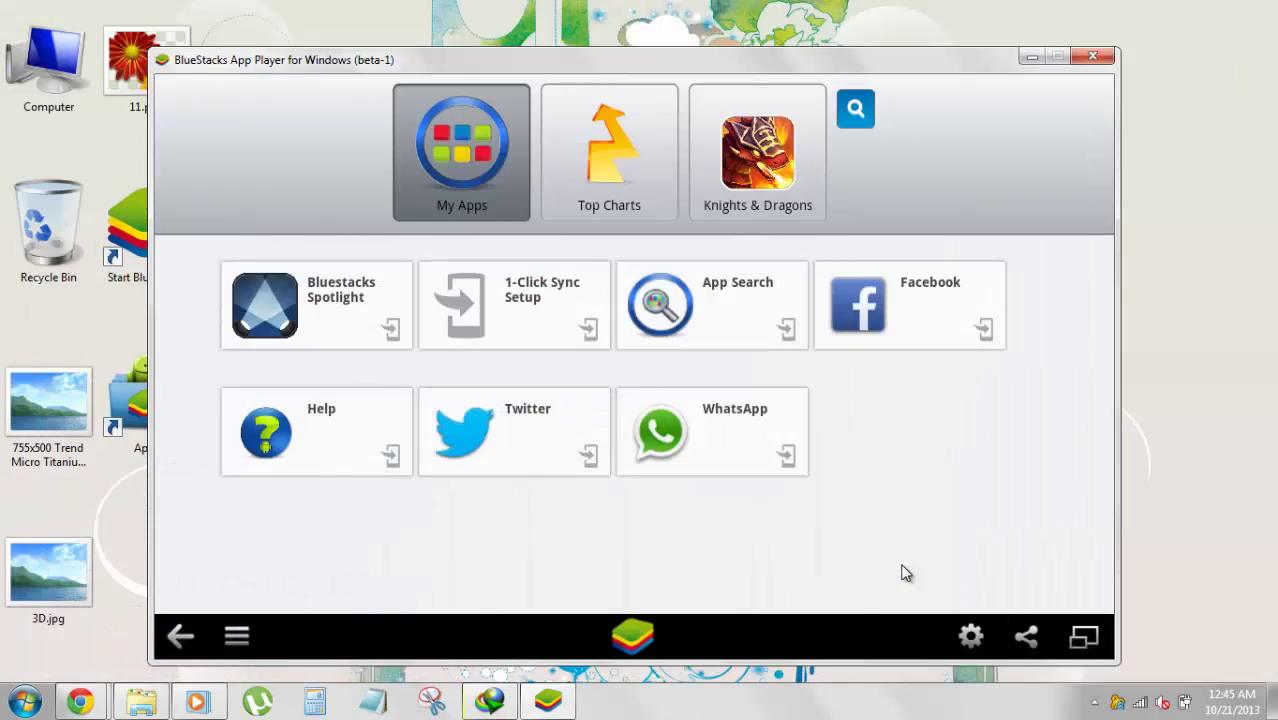